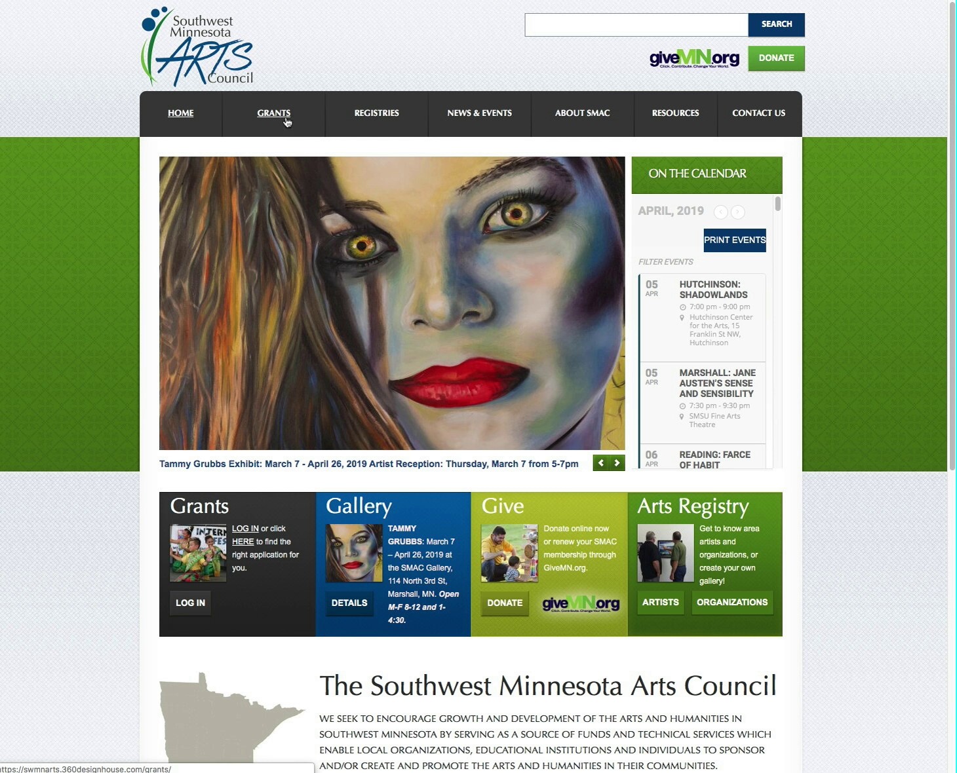
Go to the Registry of Artists page through the REGISTRIES > ARTISTS menu
mouse_move(383, 115)
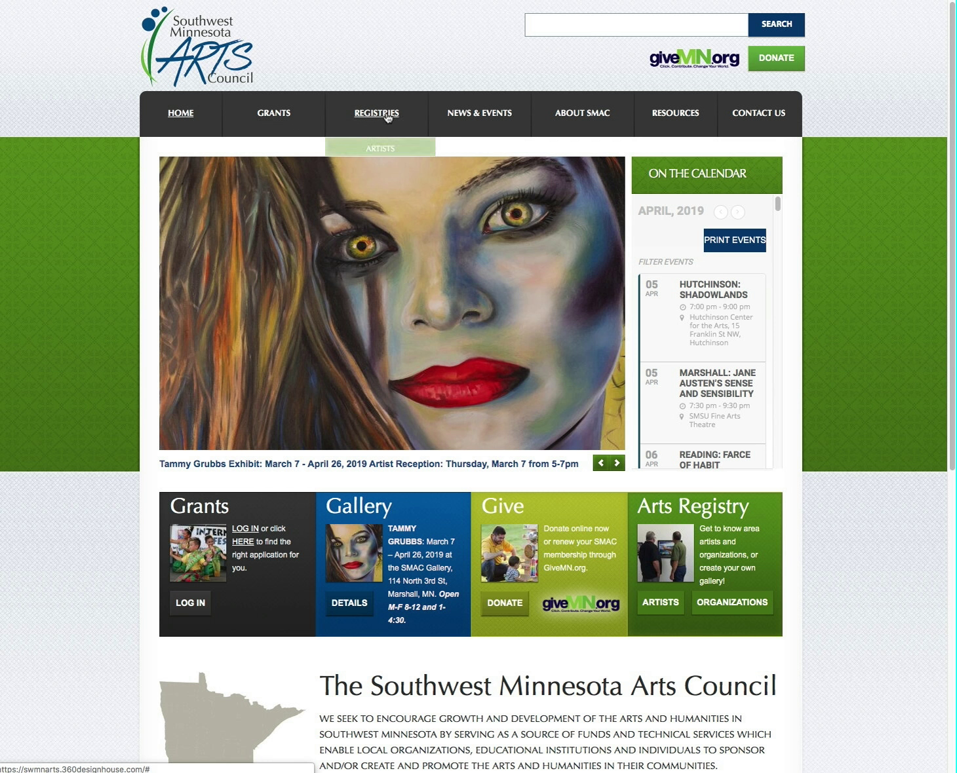
click(381, 151)
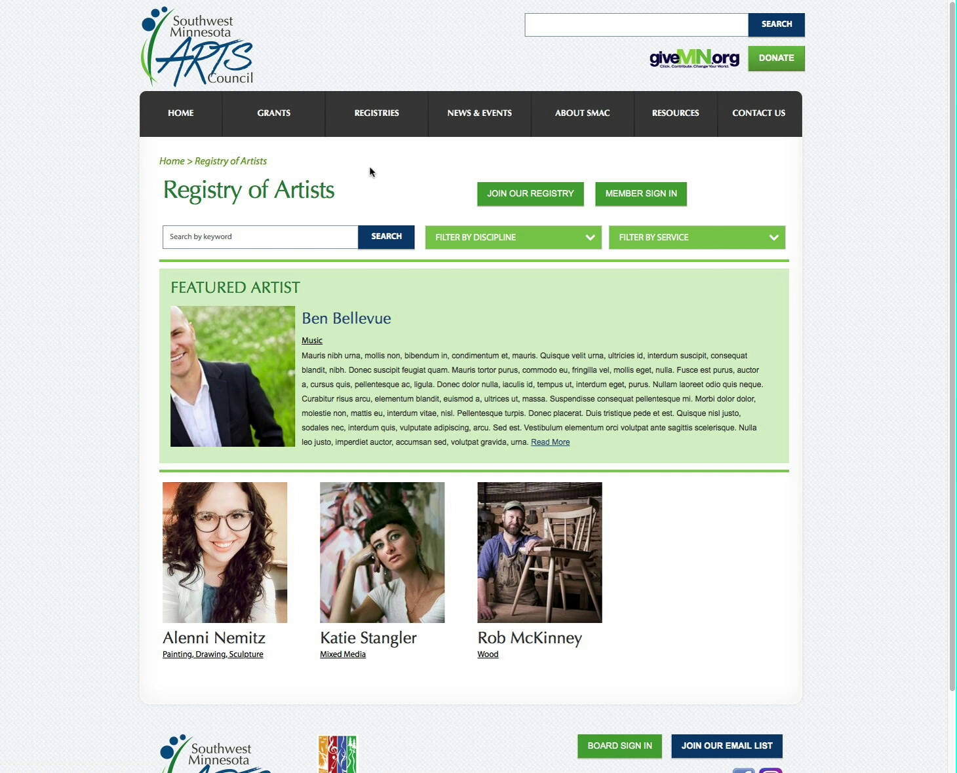
Log in through MEMBER SIGN IN with the artist's username and password
click(640, 202)
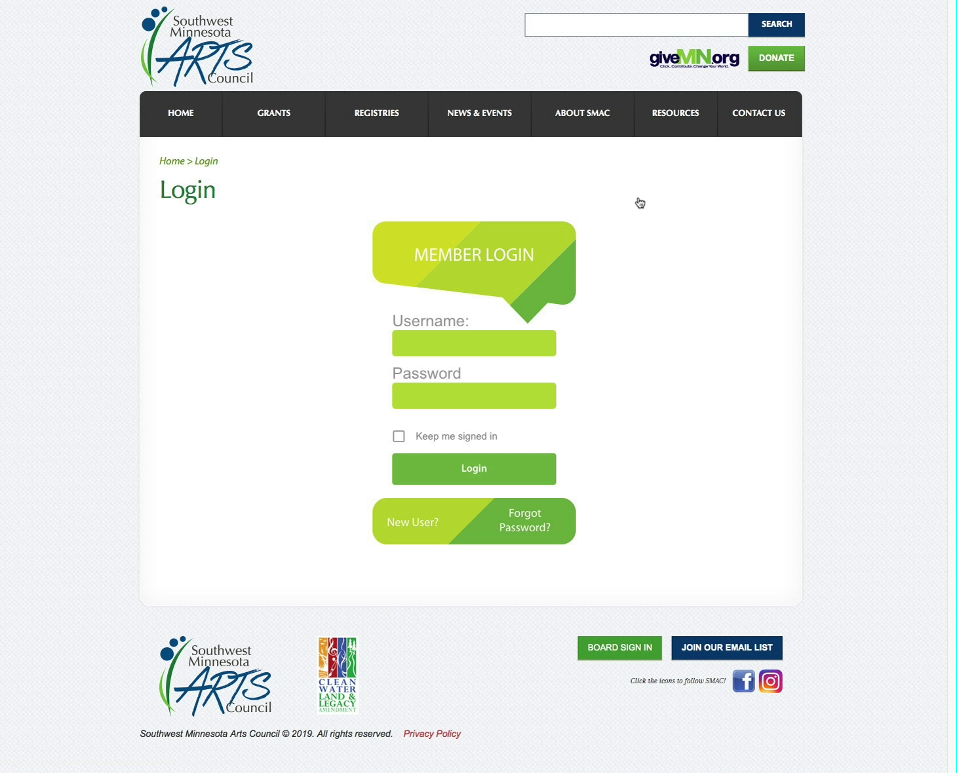
click(441, 344)
click(401, 396)
text(••••••••)
key(Return)
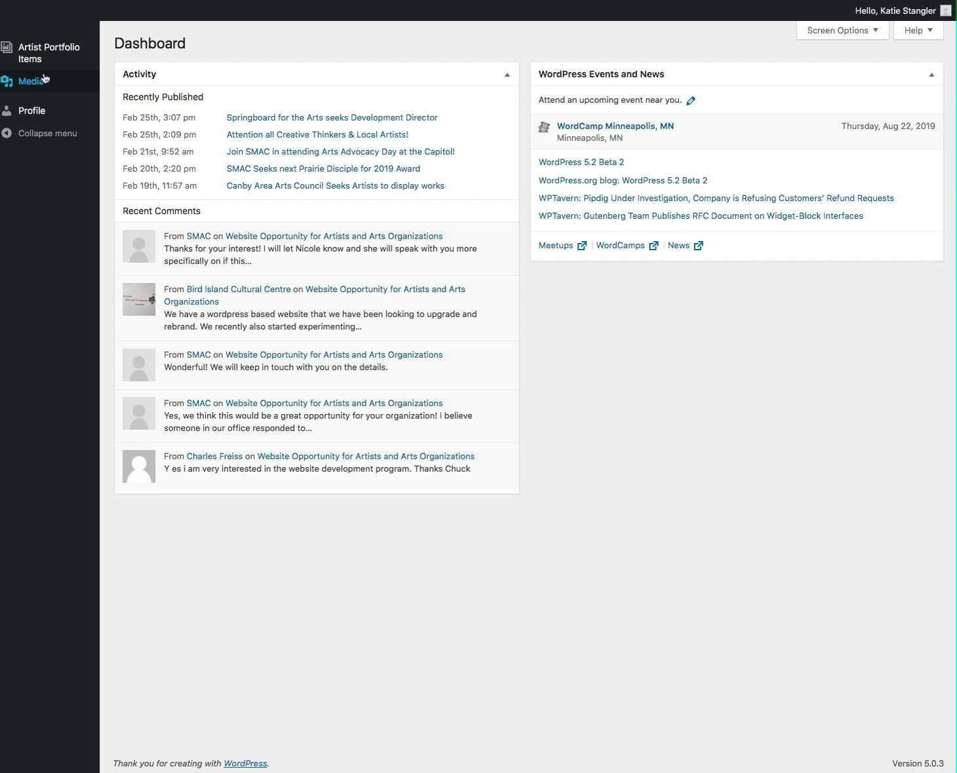
Open the Profile page and review the name, contact, biography, address and phone fields
click(34, 118)
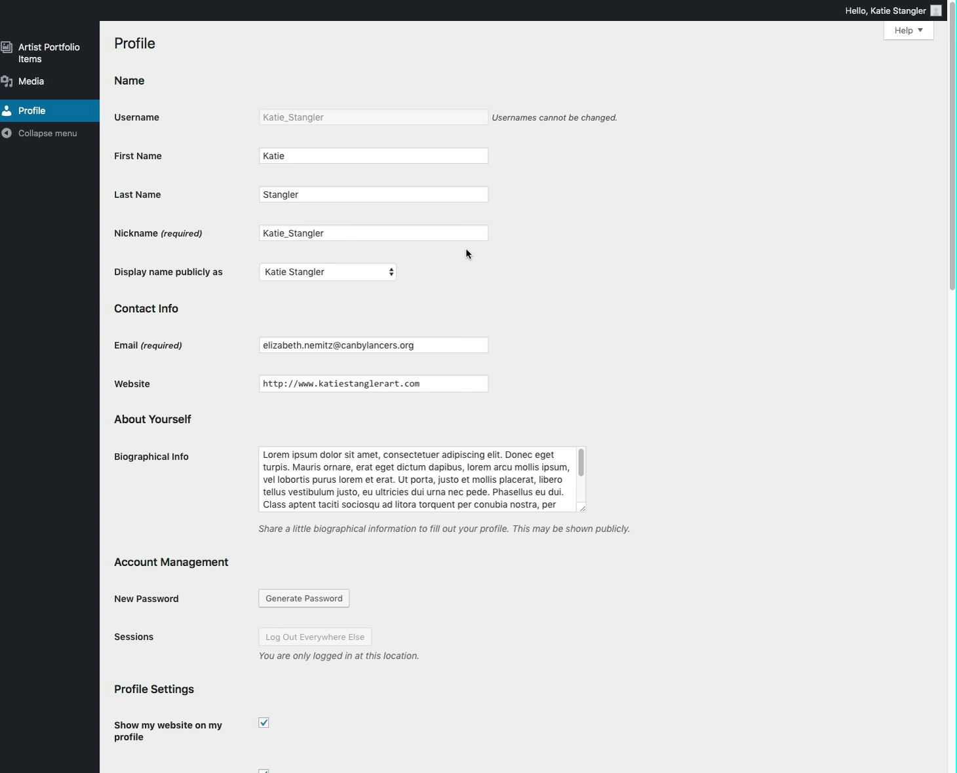
scroll(468, 254, down, 2)
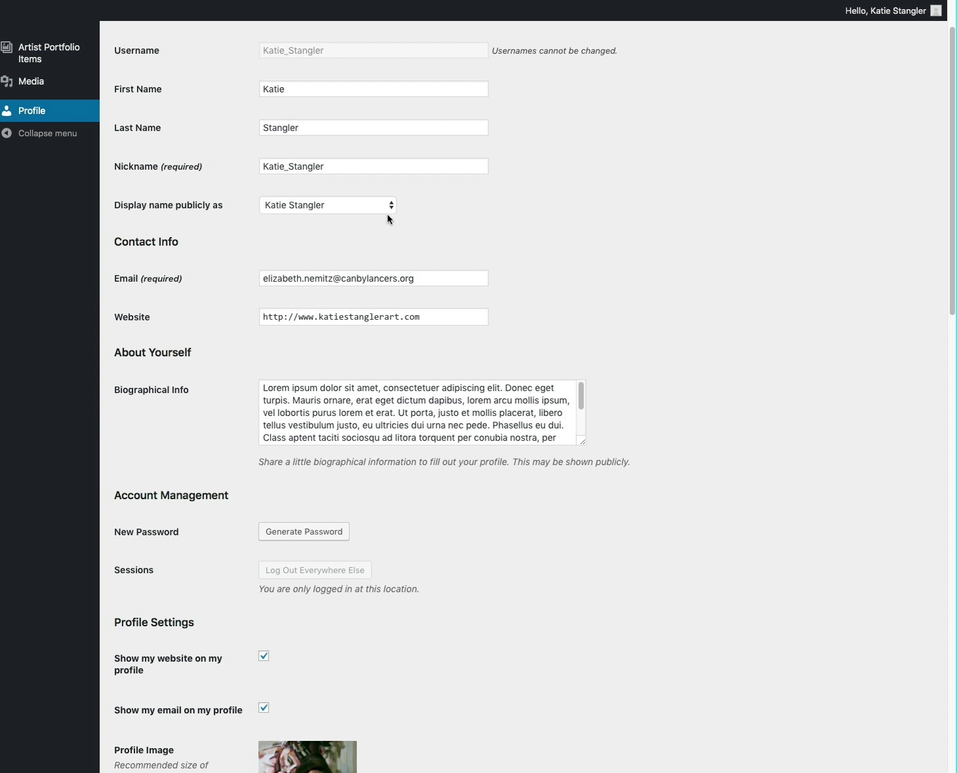
scroll(431, 259, down, 1)
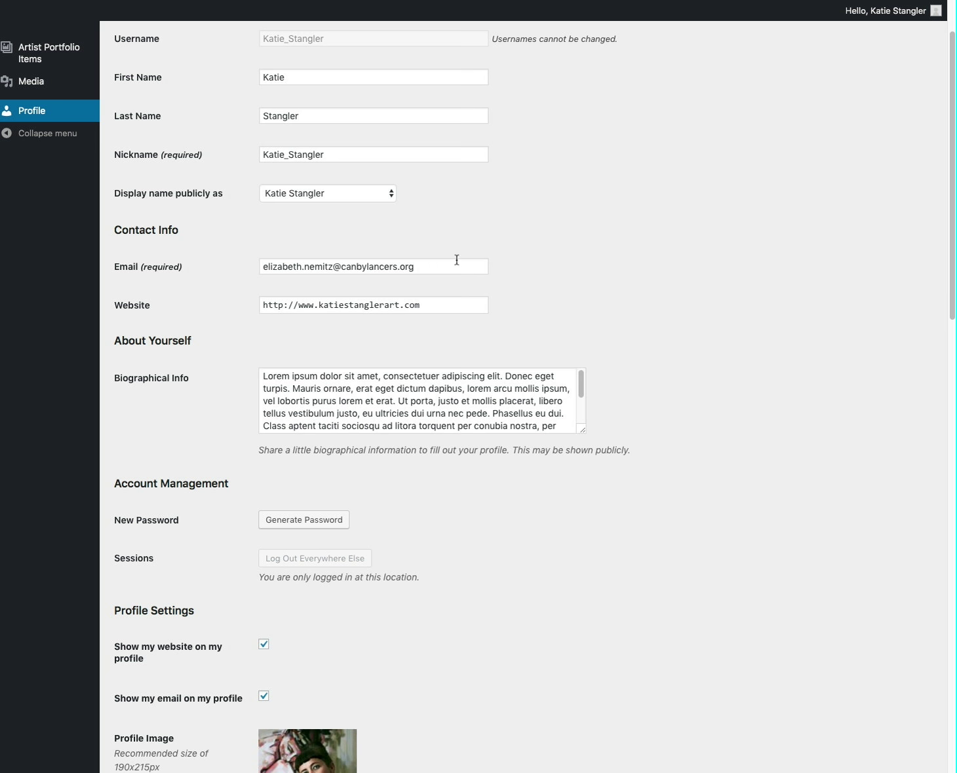
scroll(455, 259, down, 3)
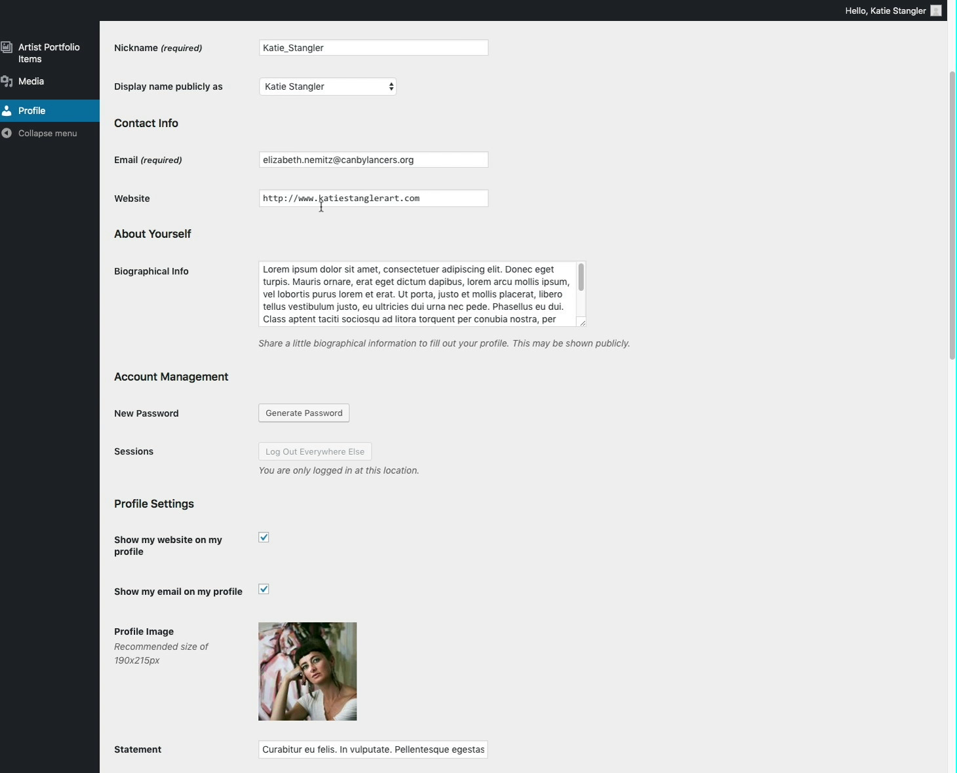
scroll(355, 274, down, 2)
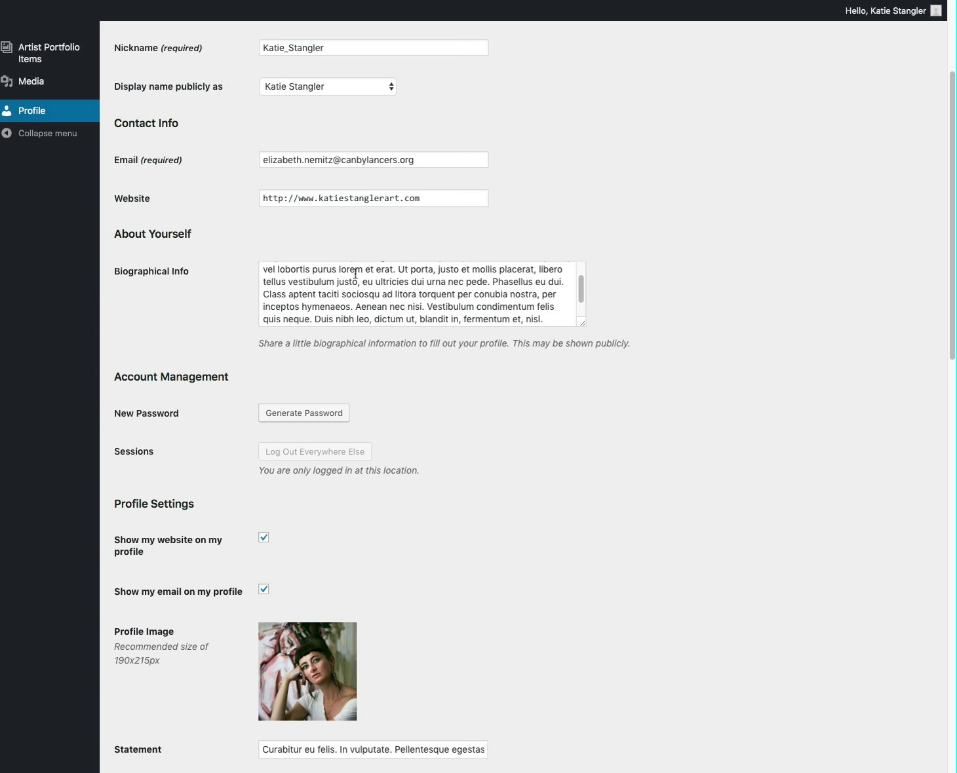
scroll(355, 274, up, 2)
scroll(355, 273, down, 3)
scroll(355, 274, up, 3)
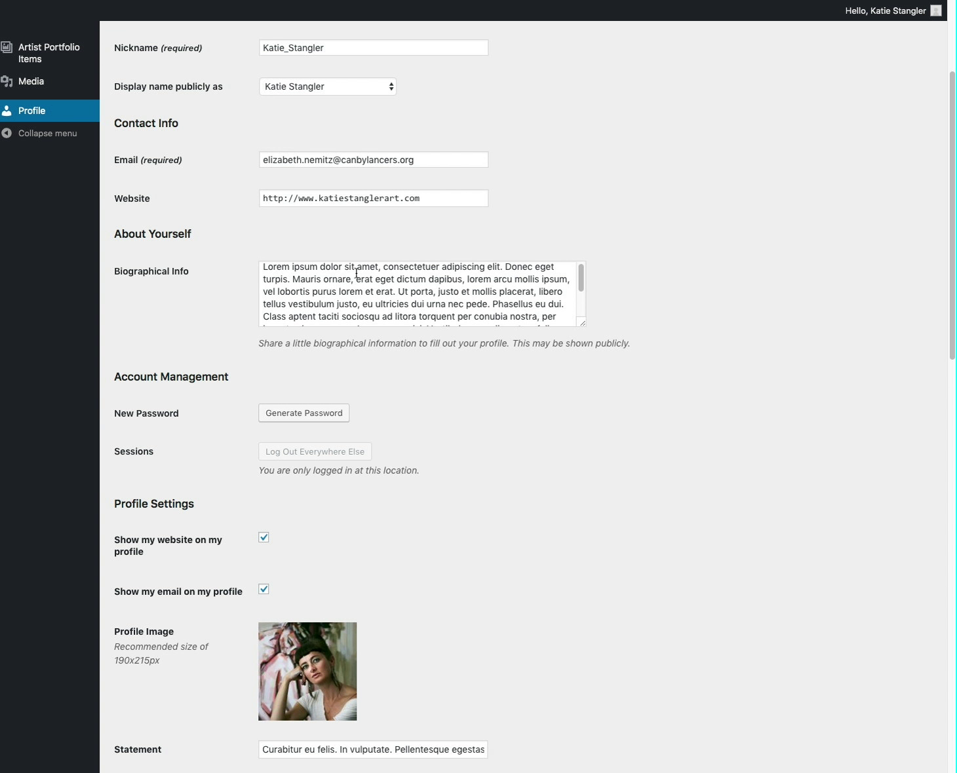
scroll(481, 461, down, 2)
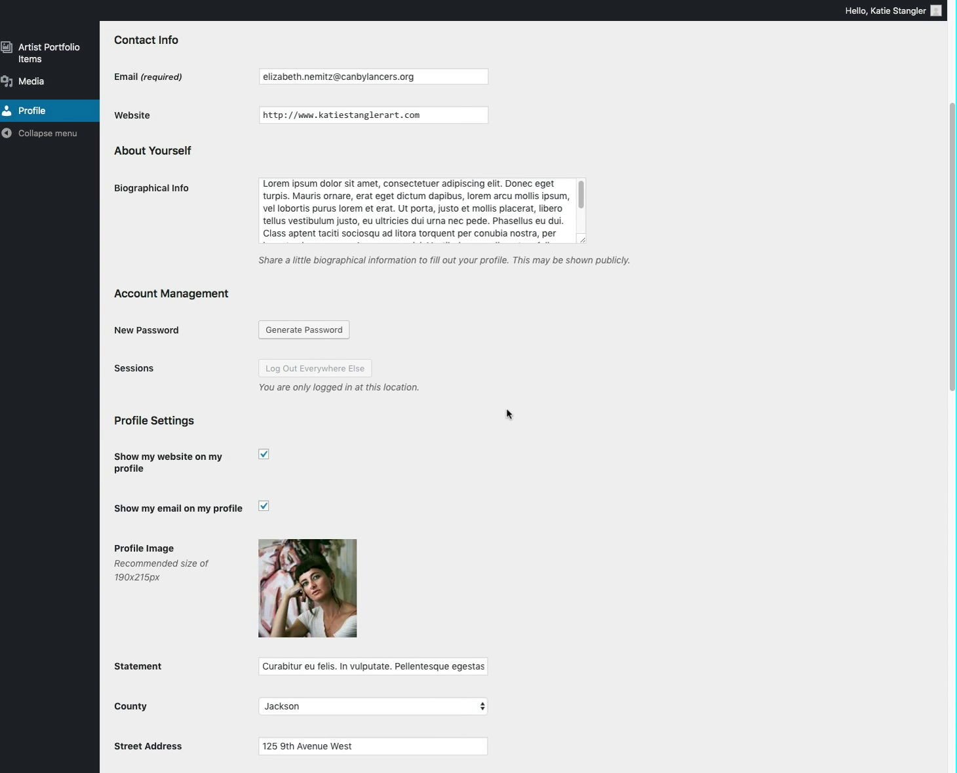
scroll(393, 357, down, 1)
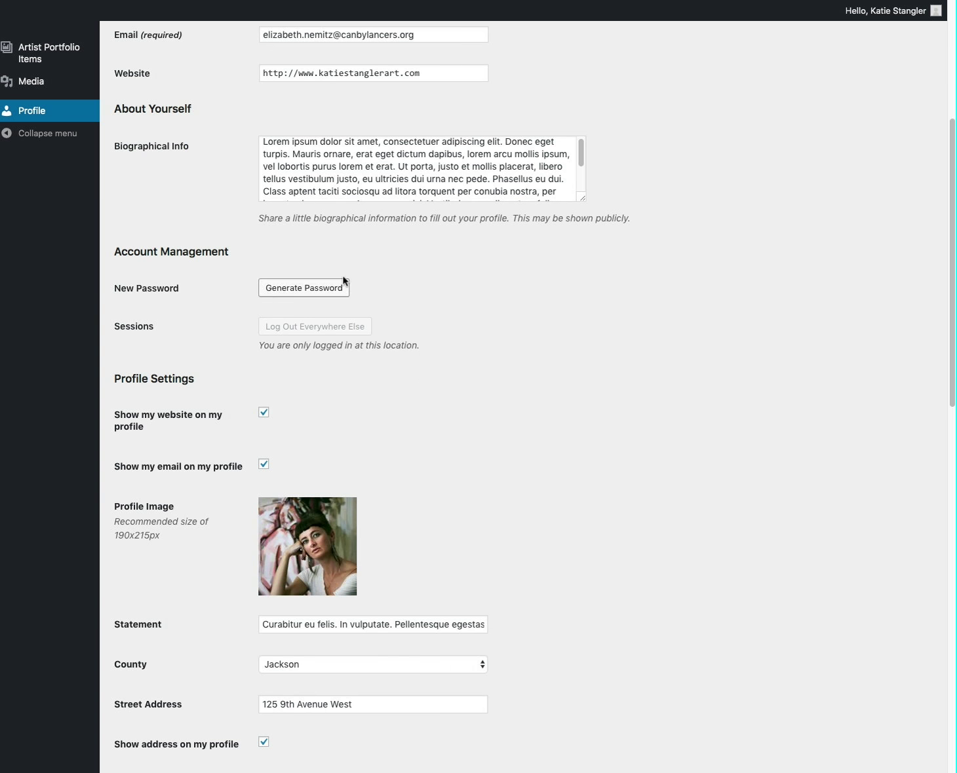
scroll(425, 321, down, 1)
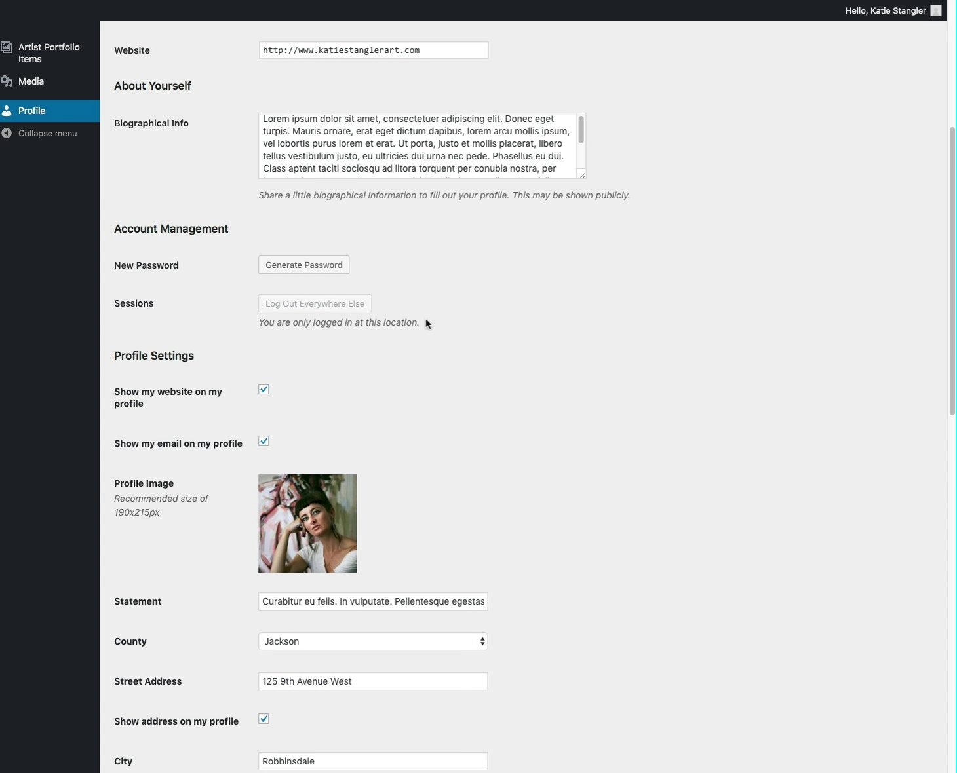
scroll(426, 323, down, 1)
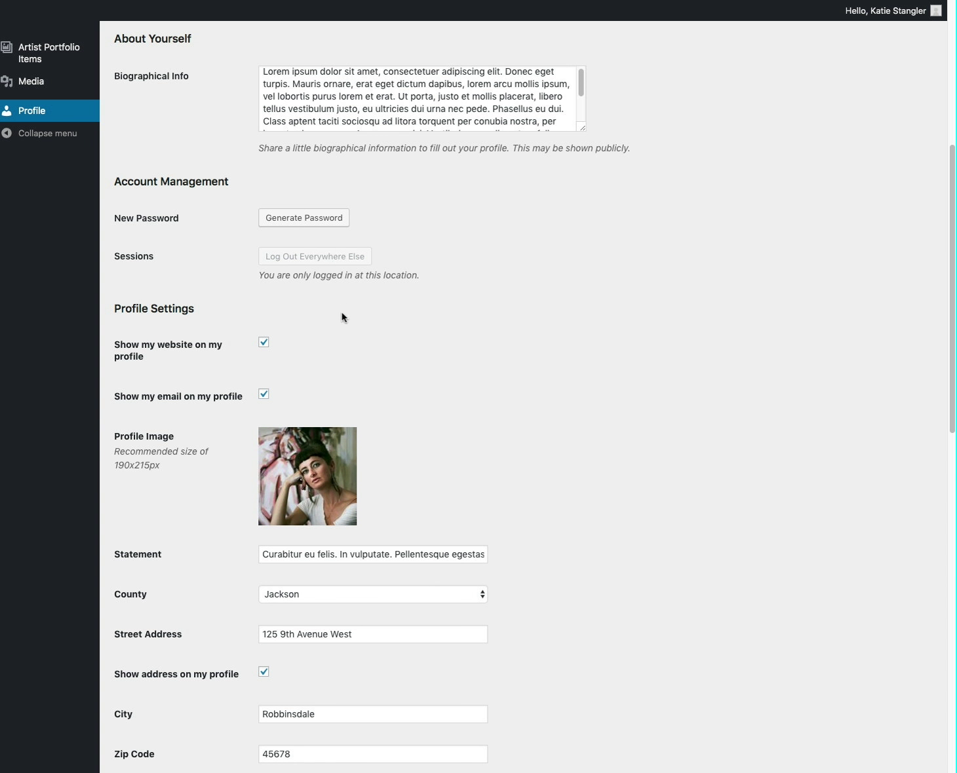
scroll(341, 316, down, 2)
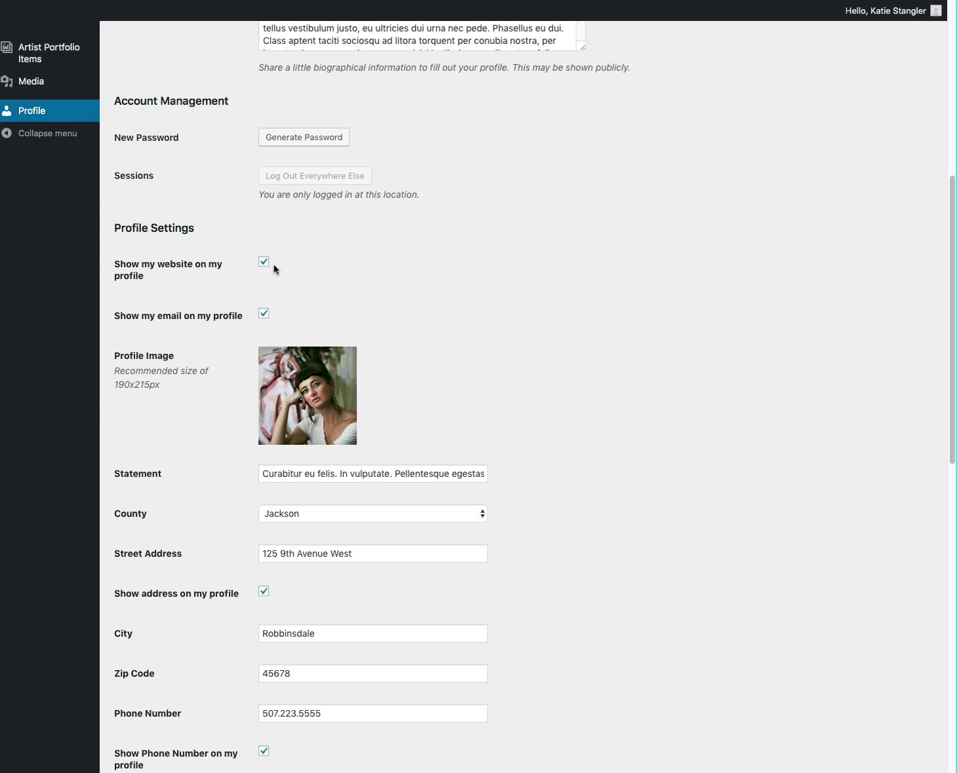
scroll(286, 308, down, 1)
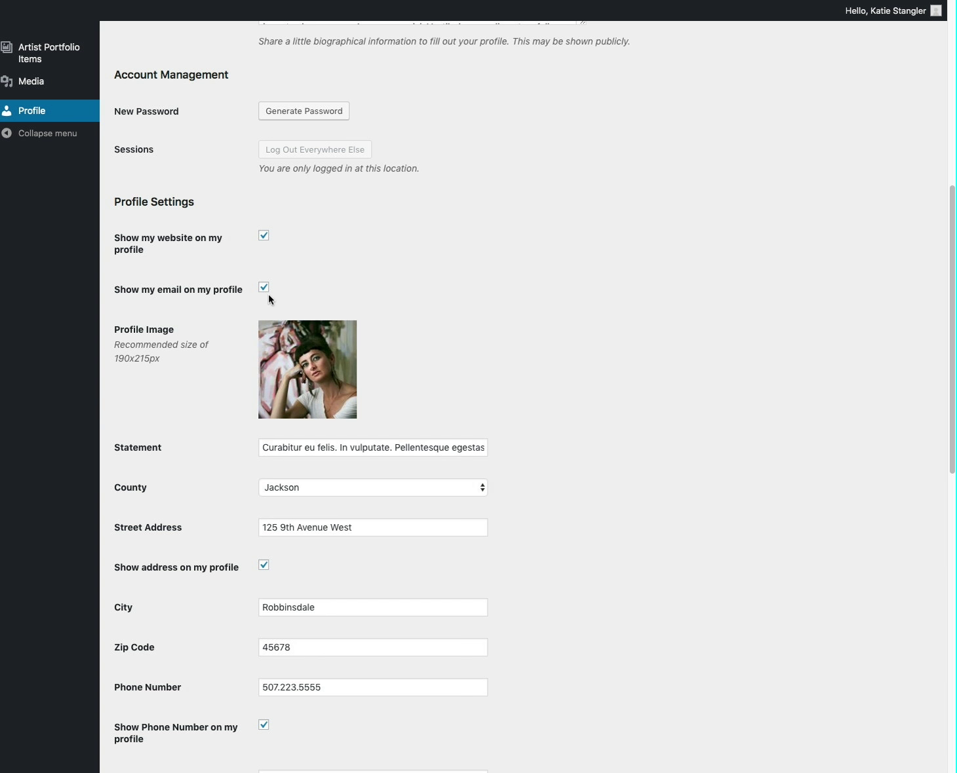
scroll(388, 380, down, 3)
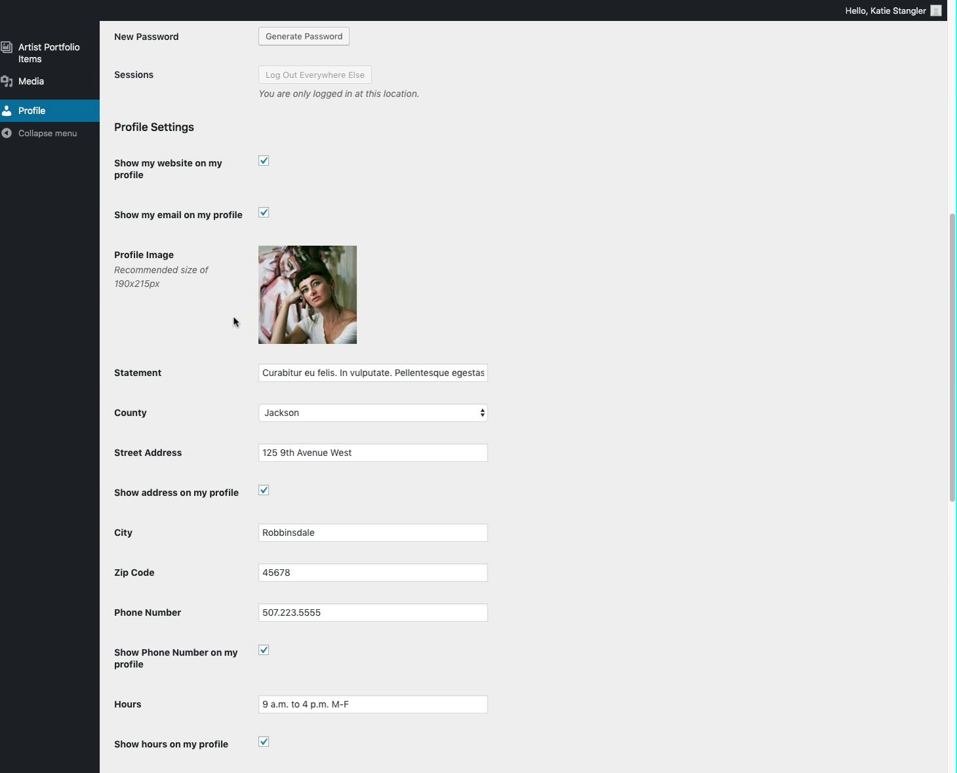
mouse_move(321, 304)
click(343, 260)
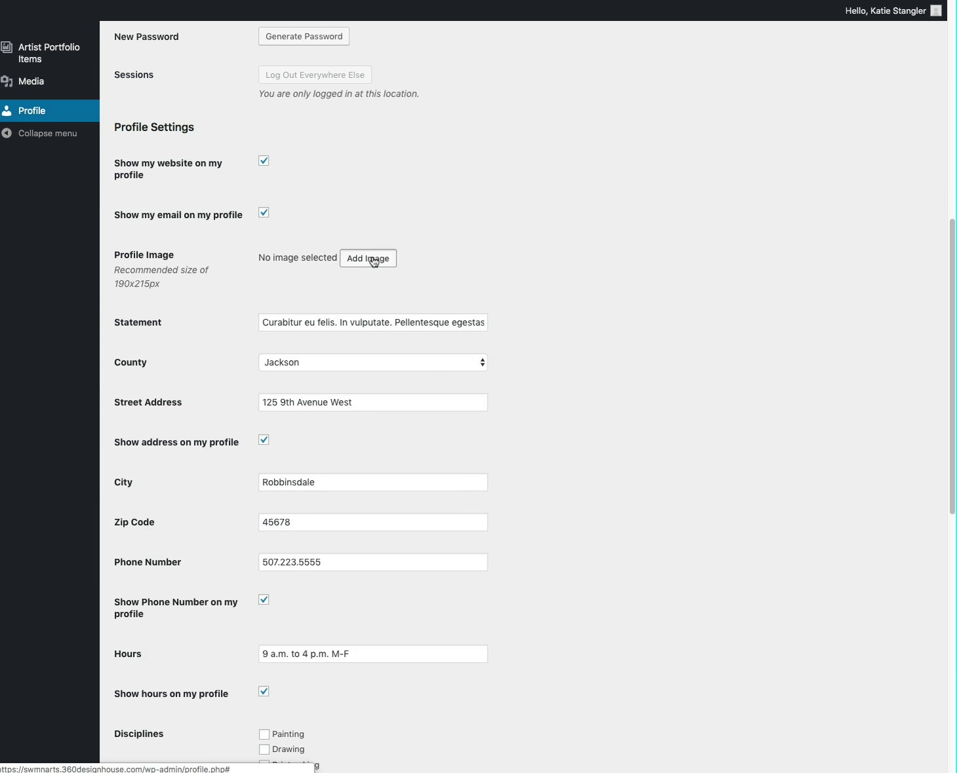
click(373, 261)
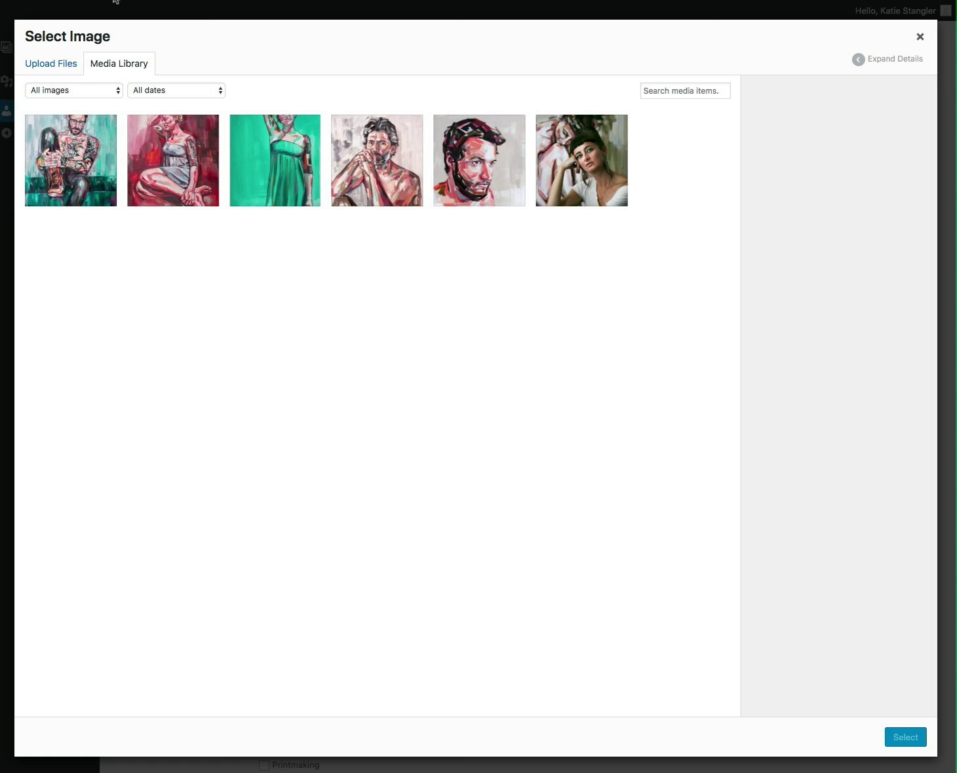
click(57, 65)
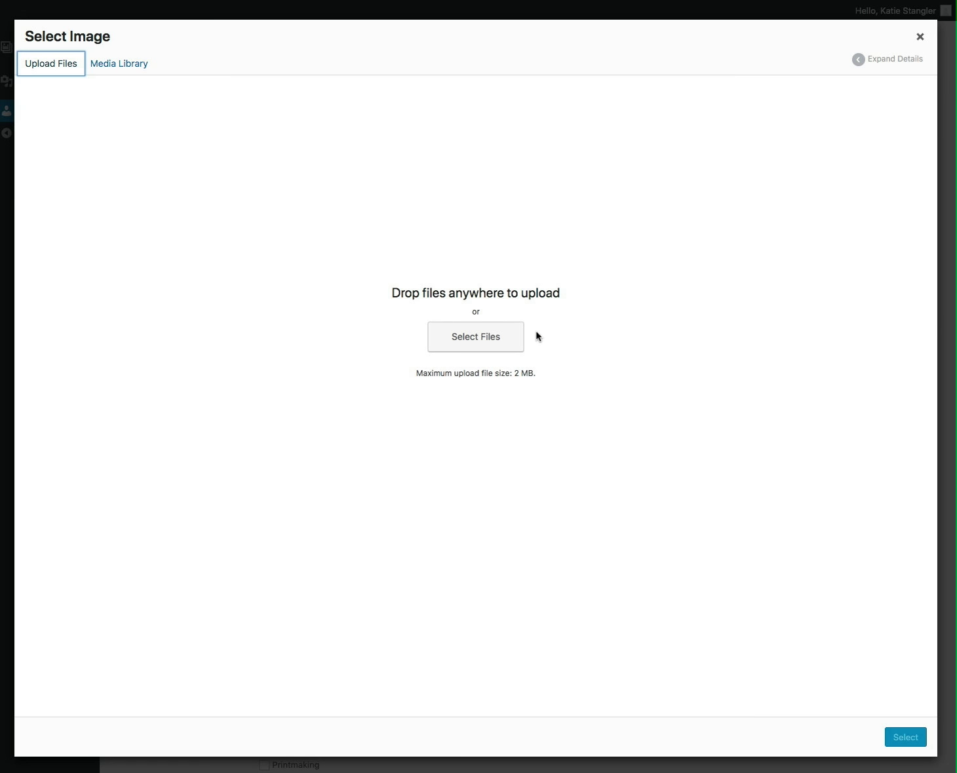
click(473, 338)
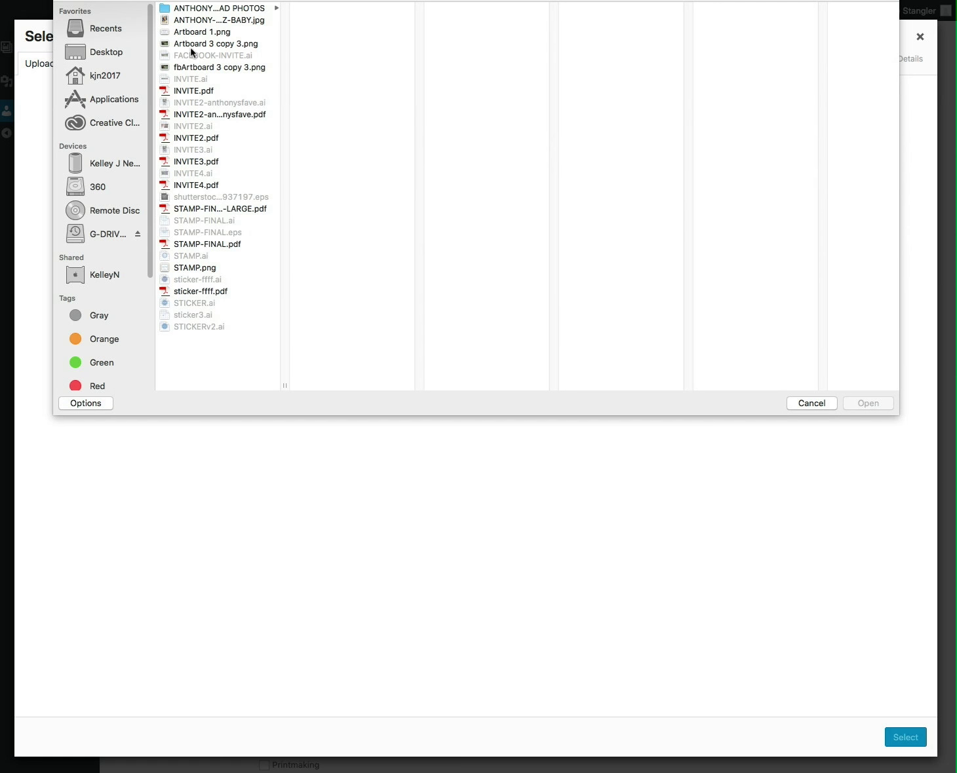
click(811, 403)
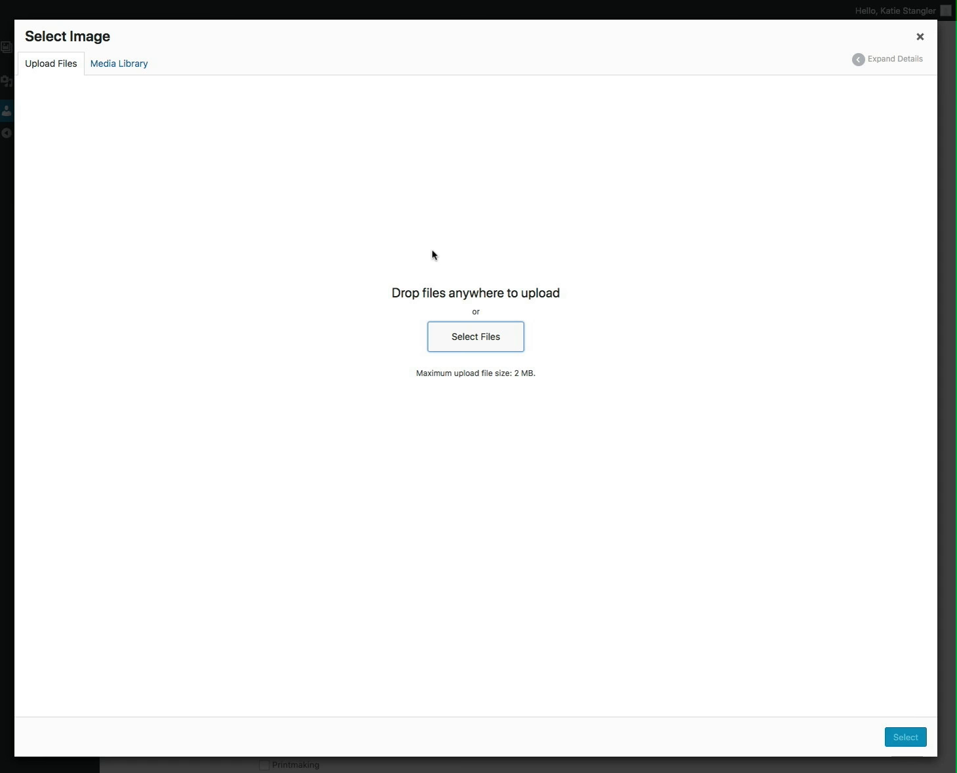
click(111, 66)
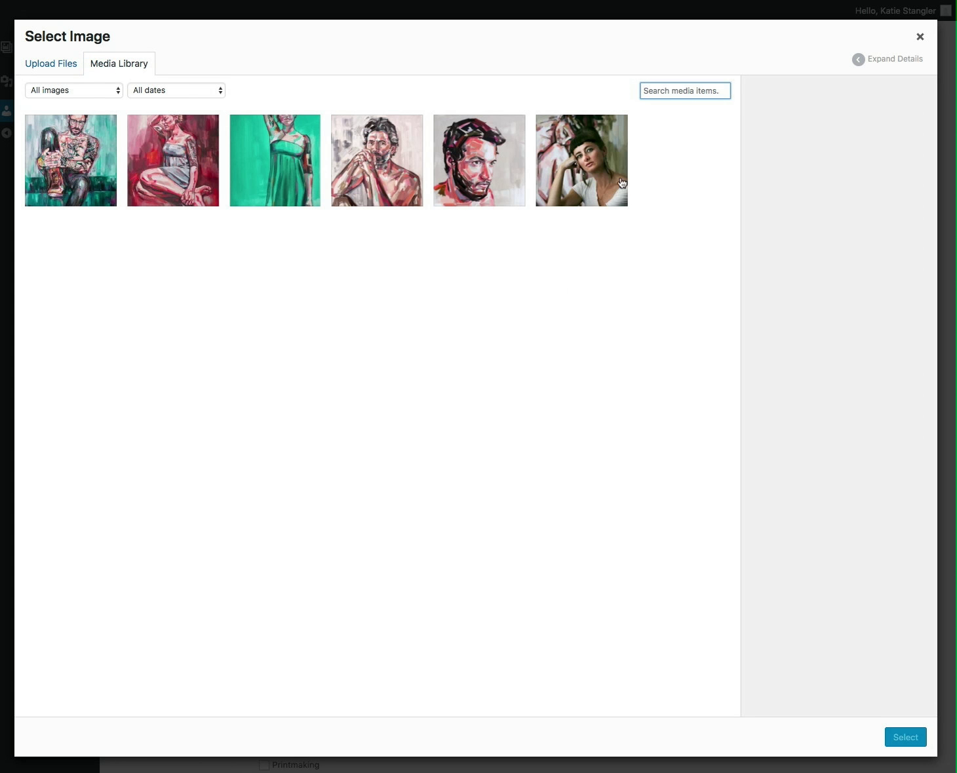
click(592, 181)
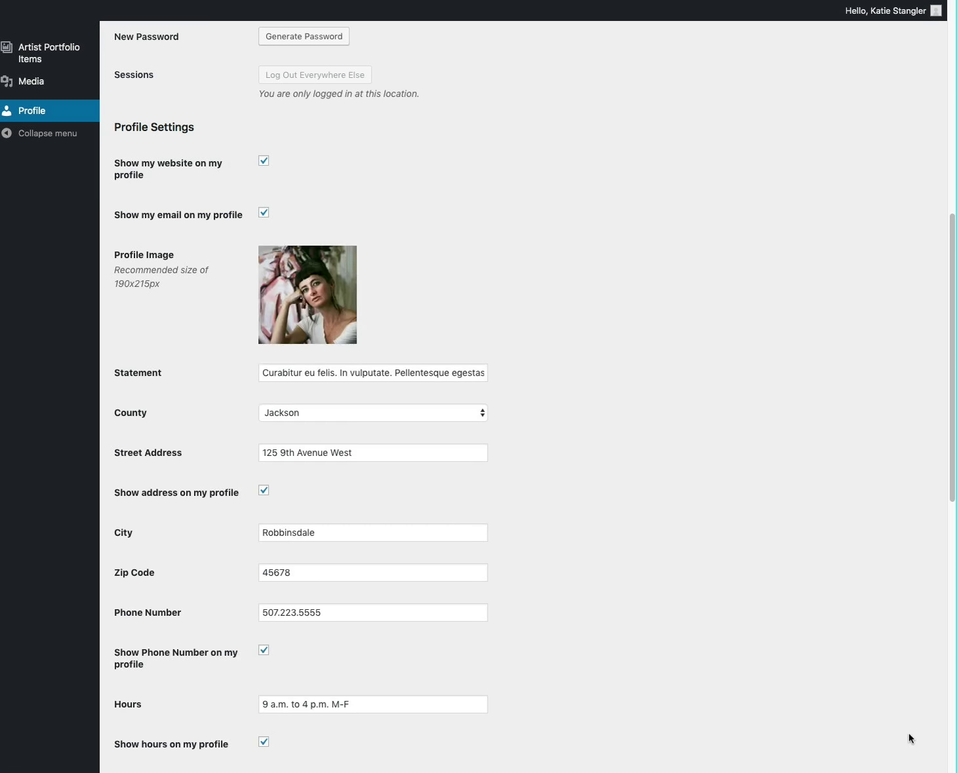
Save the profile with only Mixed Media under Disciplines and no Services checked
mouse_move(366, 299)
scroll(525, 379, down, 1)
scroll(522, 392, down, 10)
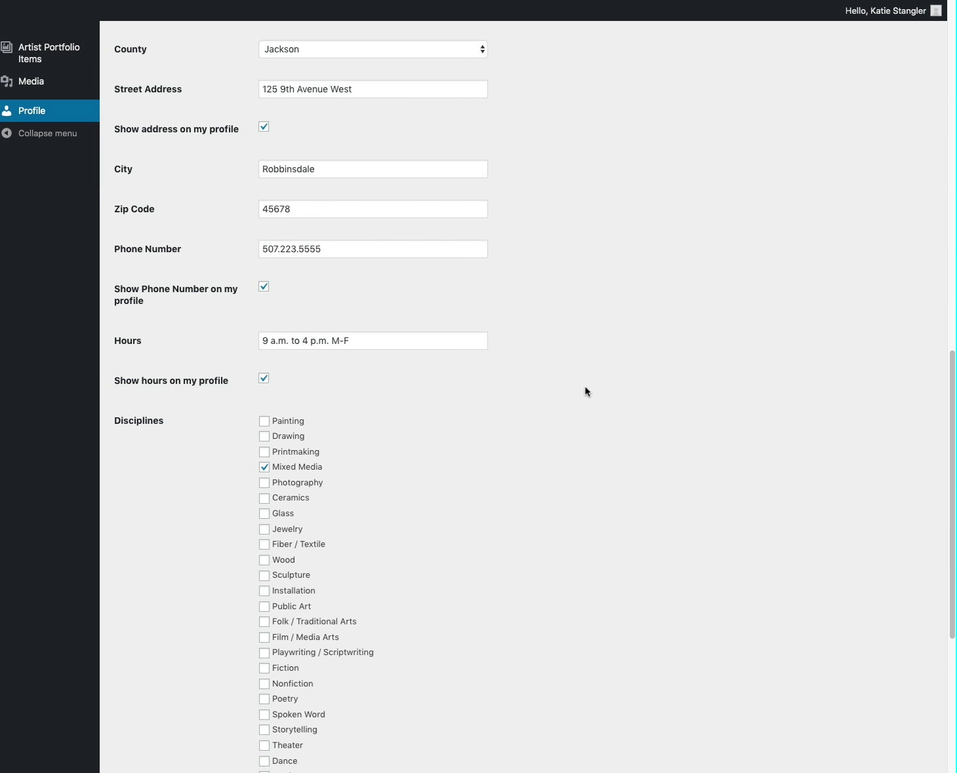
scroll(585, 390, up, 3)
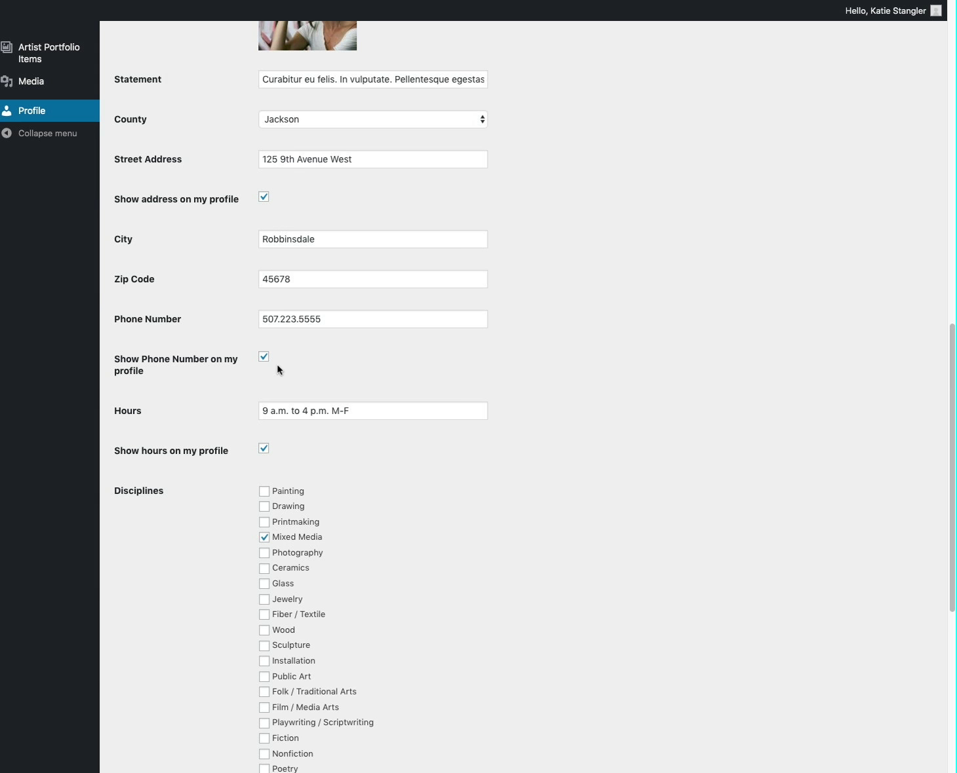
scroll(327, 349, down, 2)
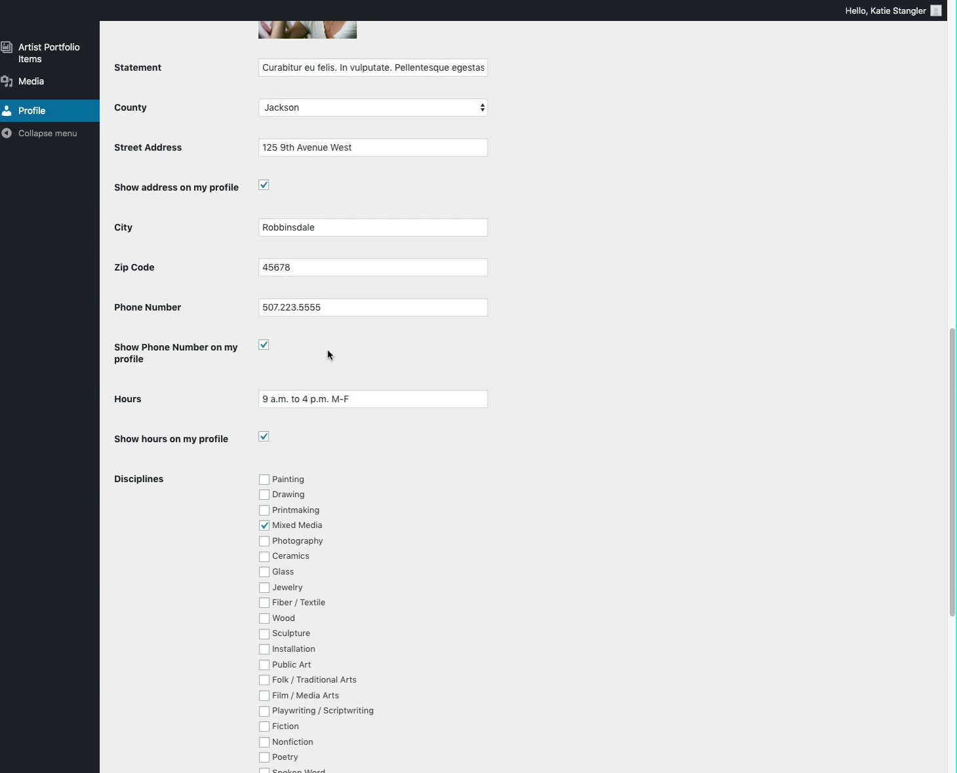
scroll(296, 423, down, 3)
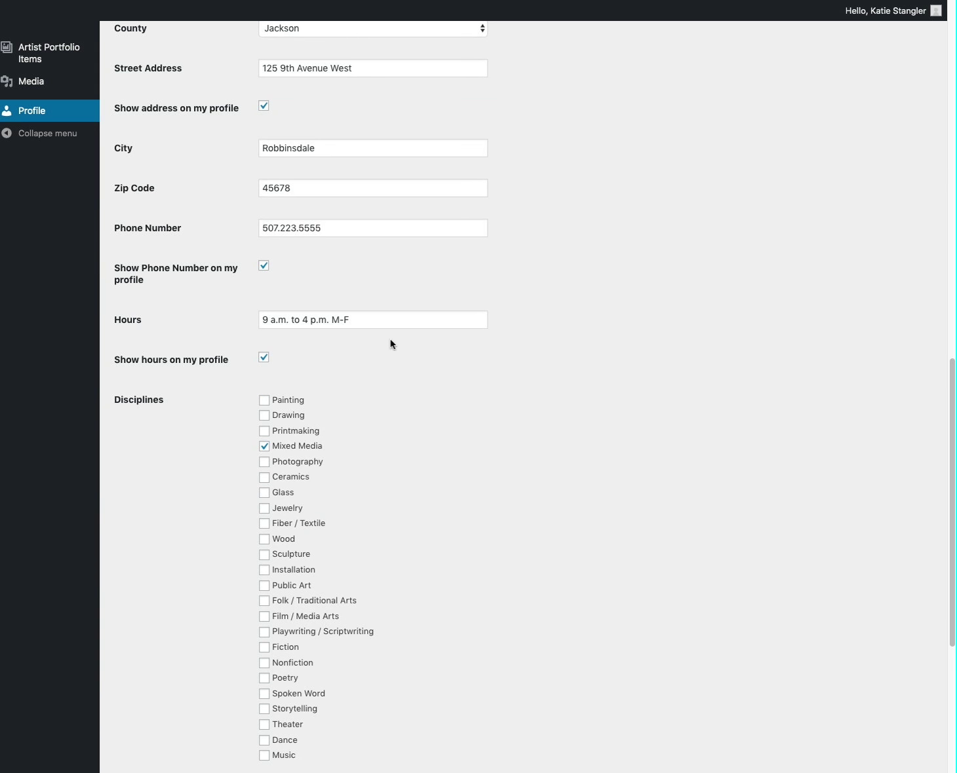
scroll(357, 354, down, 3)
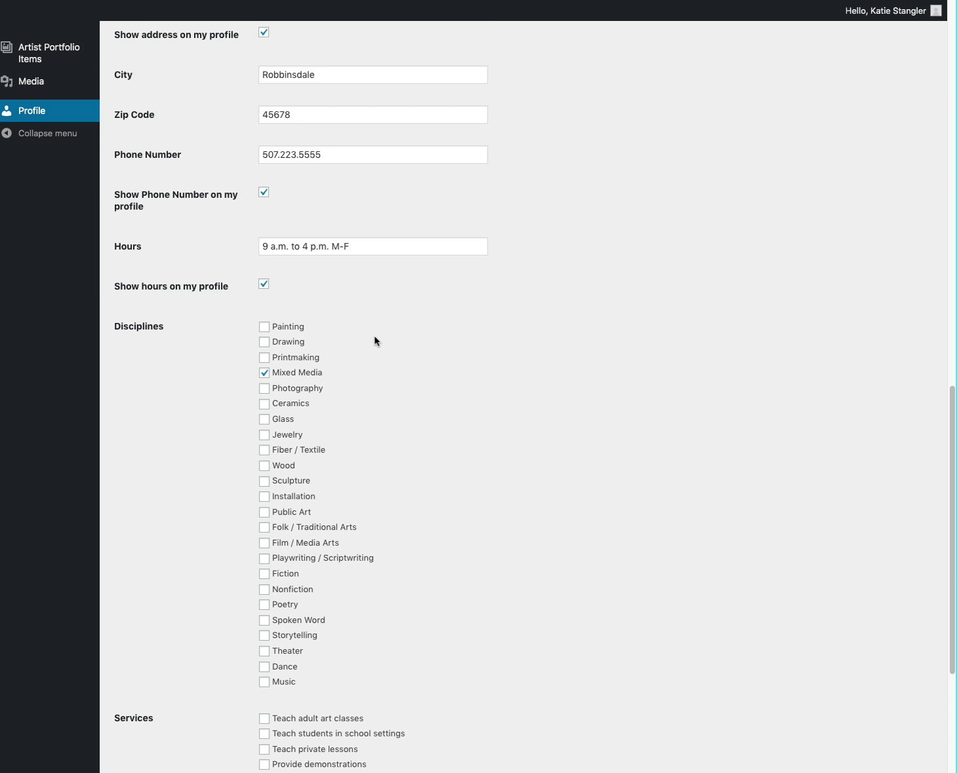
scroll(353, 303, down, 2)
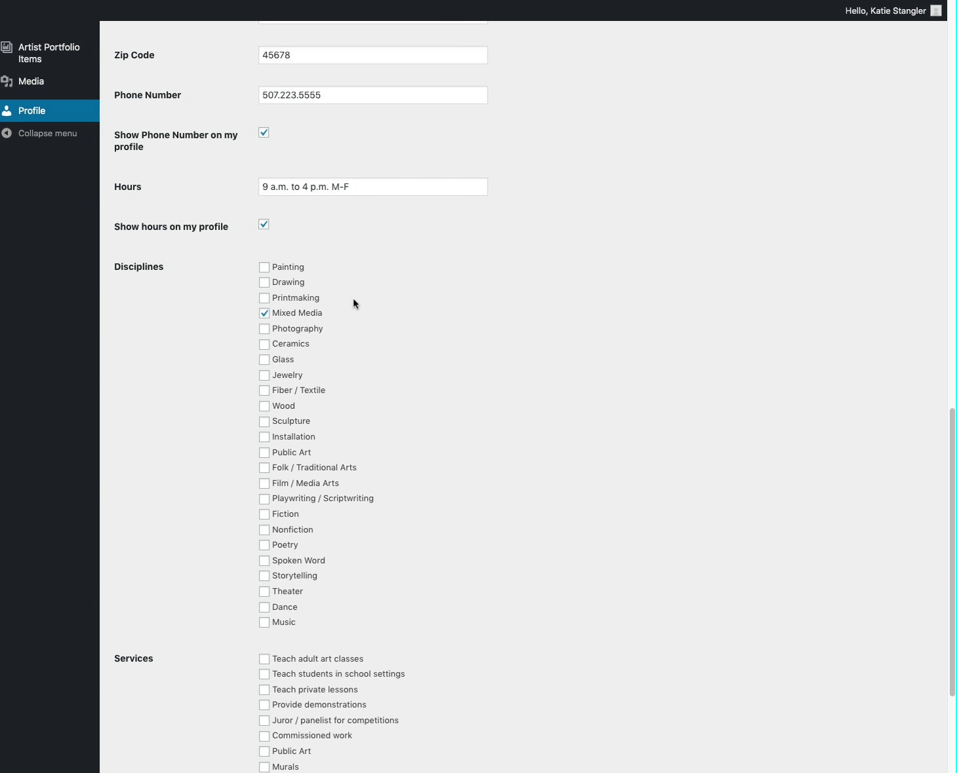
scroll(352, 303, down, 3)
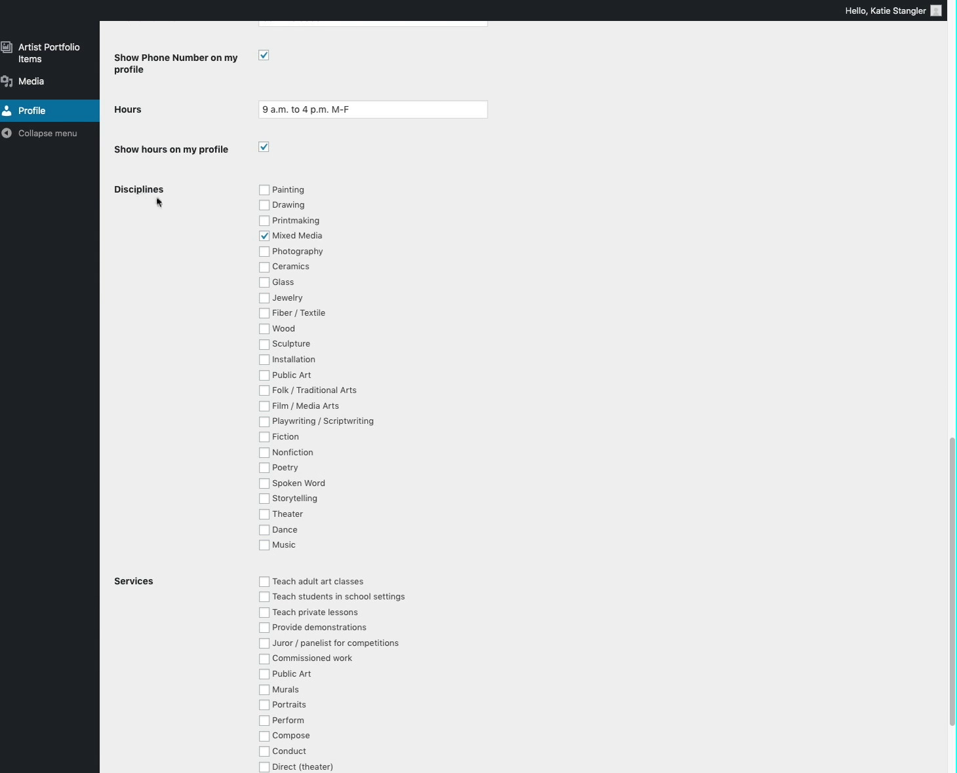
scroll(213, 510, down, 3)
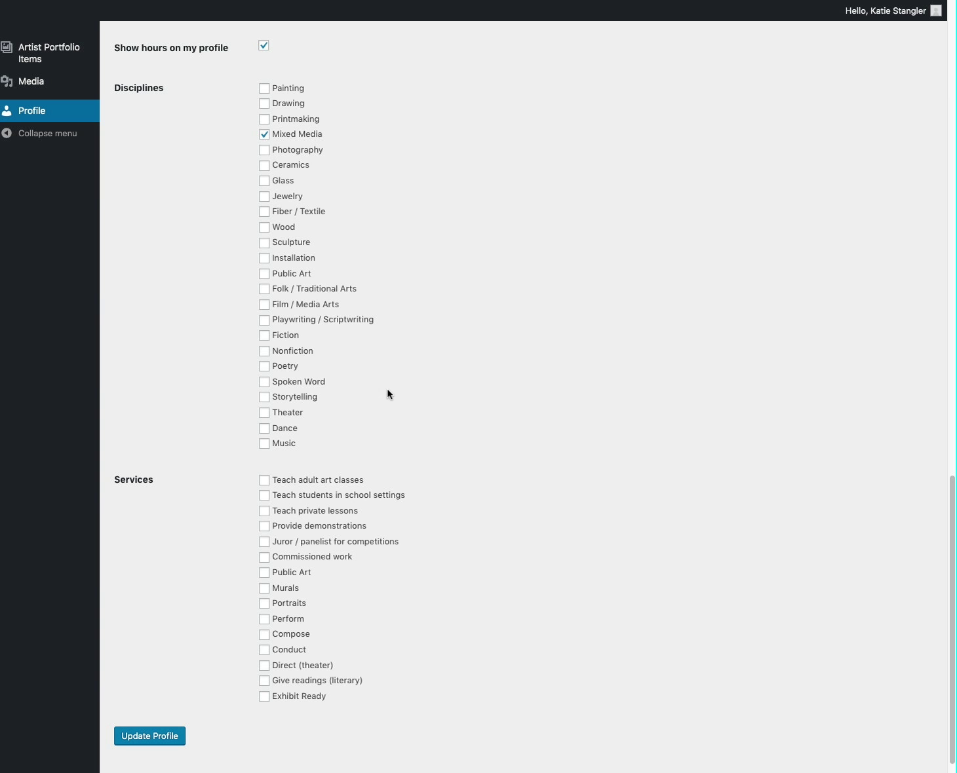
scroll(388, 392, up, 1)
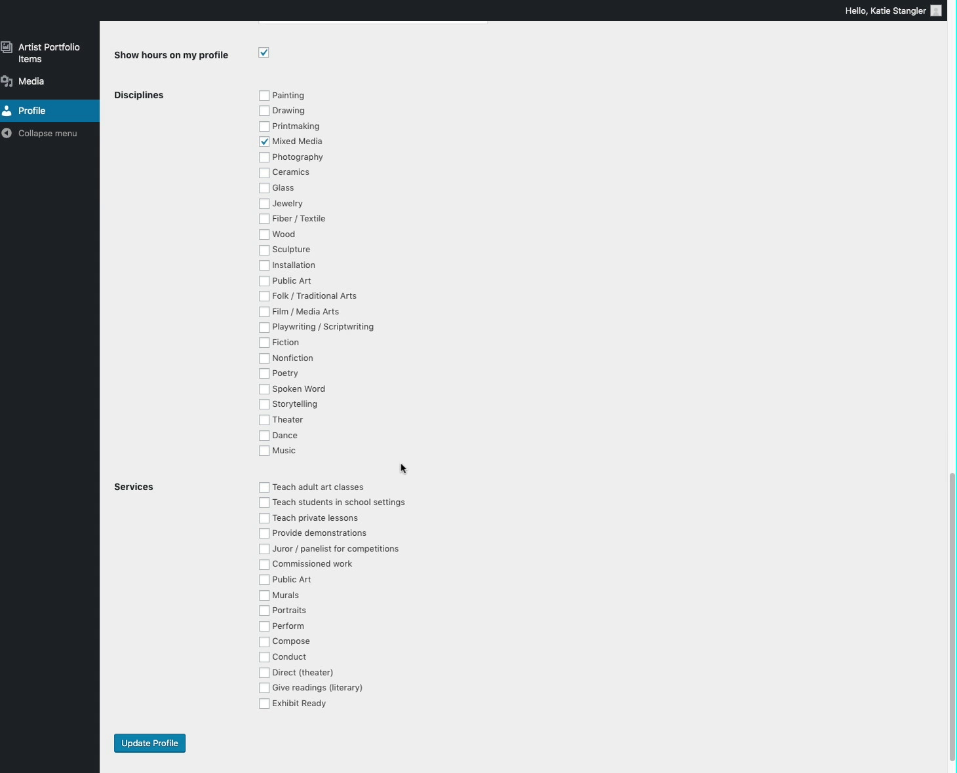
scroll(401, 467, down, 3)
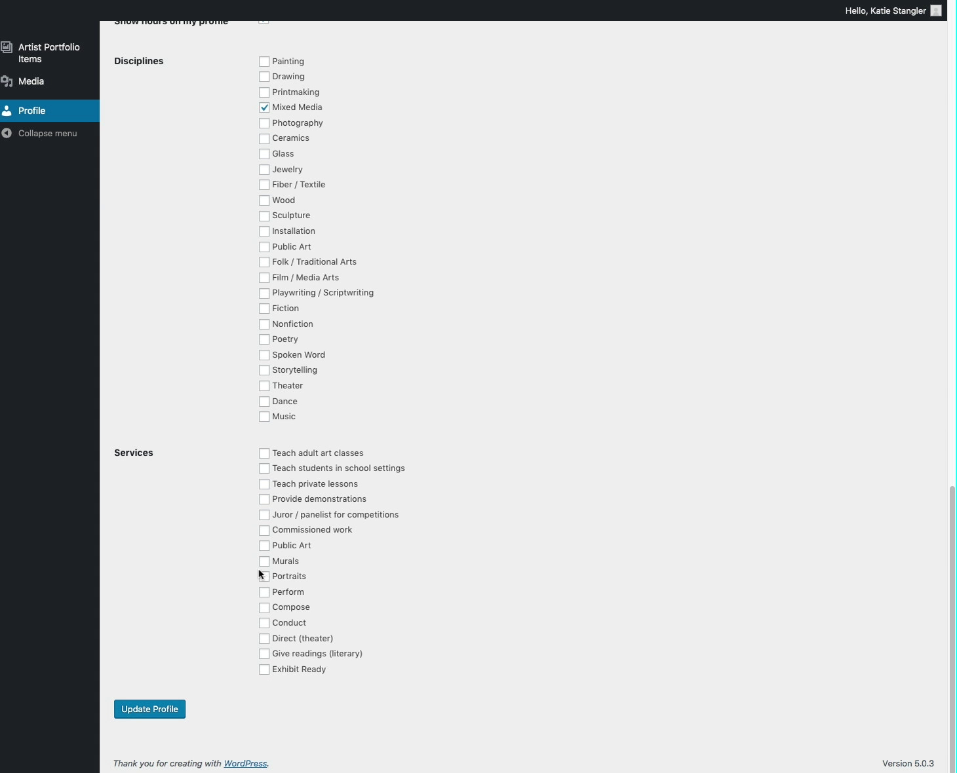
click(168, 718)
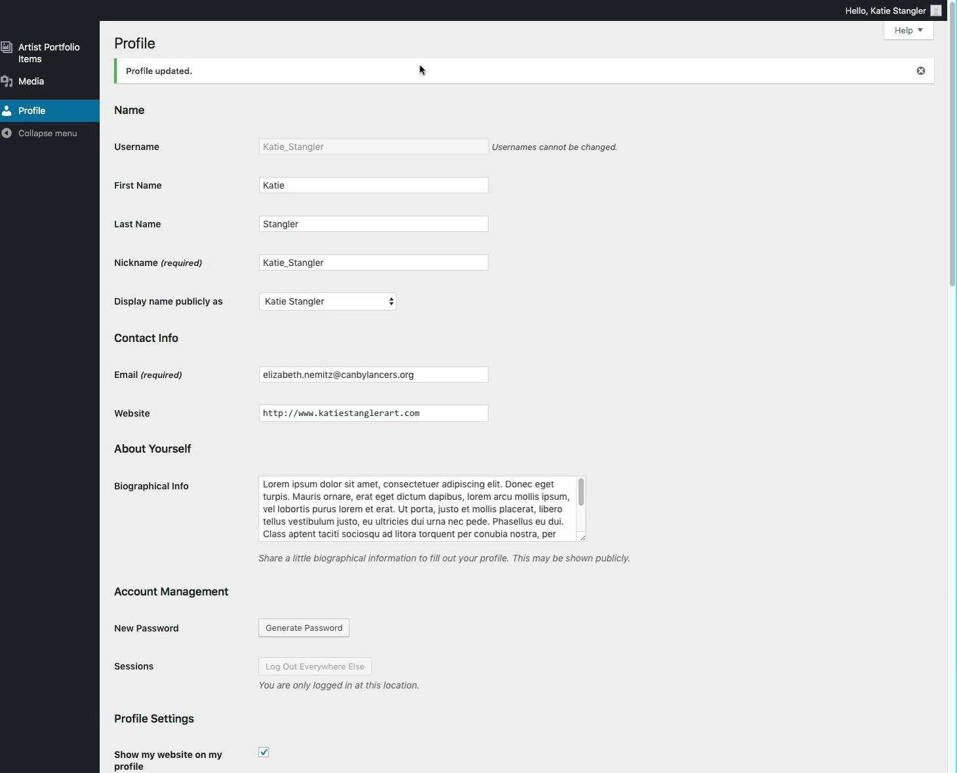
Confirm the 'Profile updated.' notice above the profile details
mouse_move(62, 55)
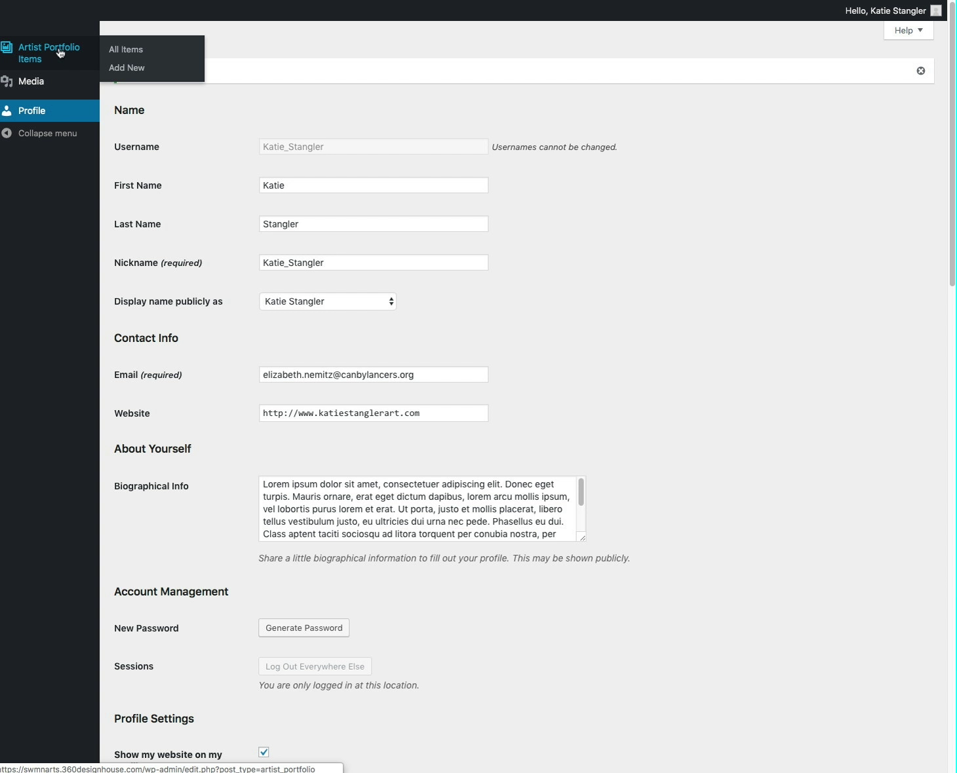
Open the Artist Portfolio Items list and start a new item with Add New
click(60, 52)
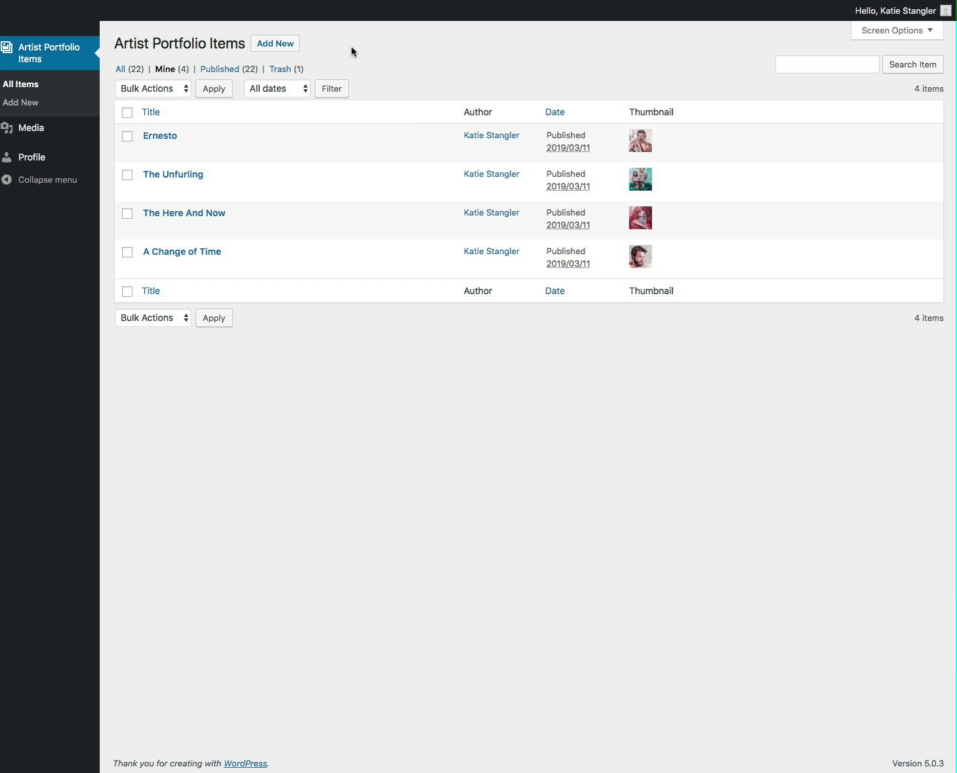
click(274, 44)
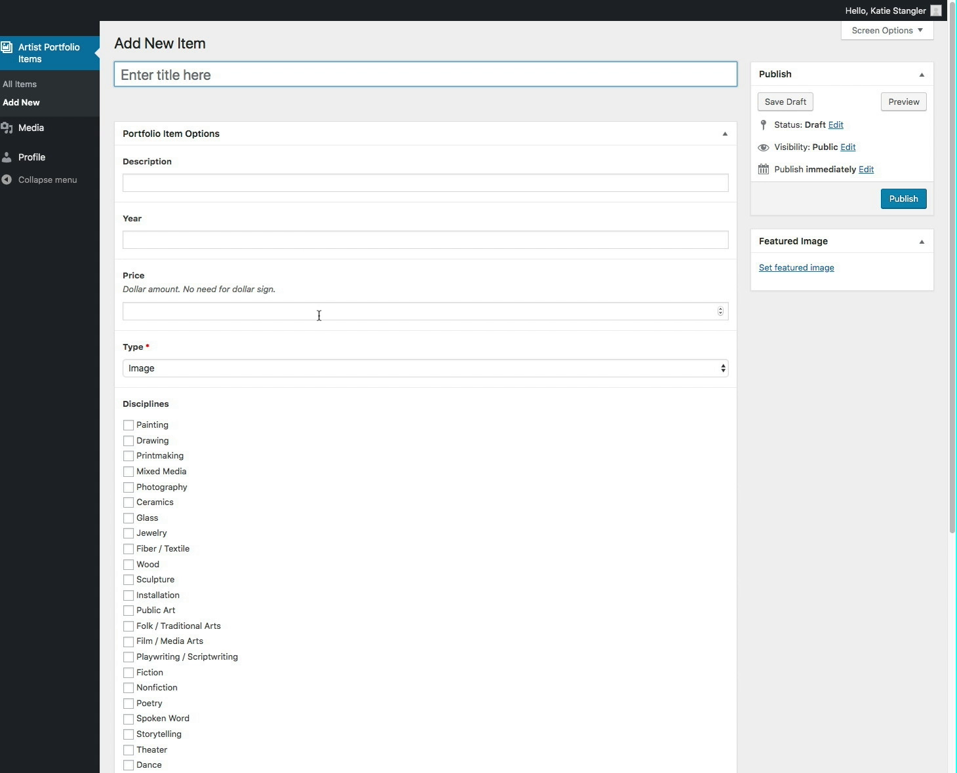
click(263, 370)
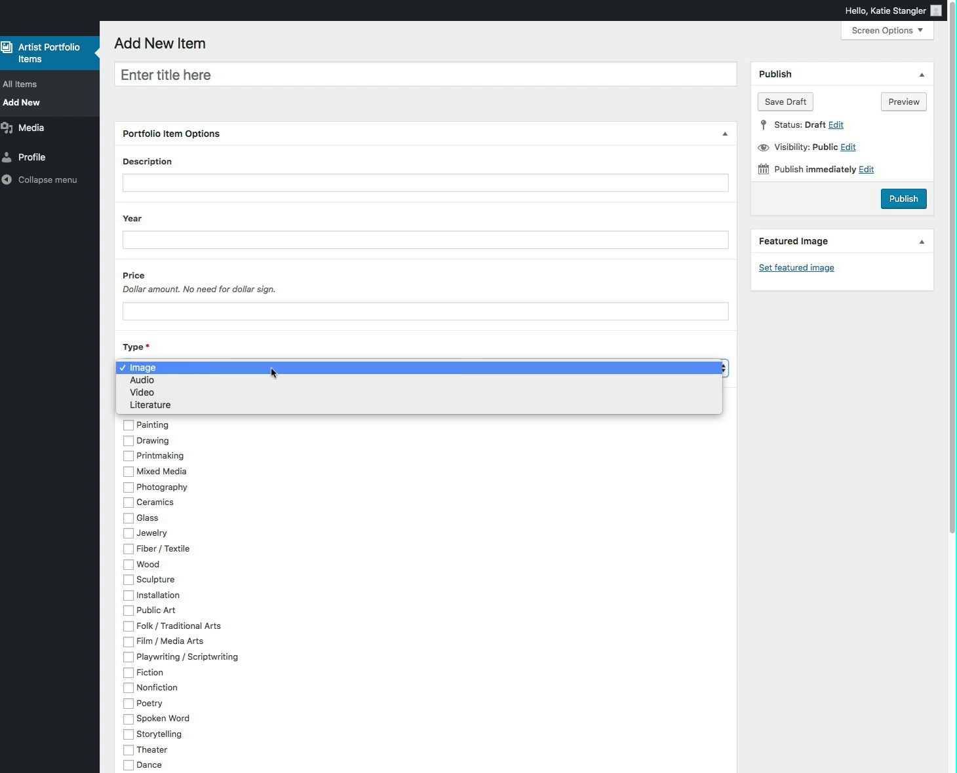
click(321, 341)
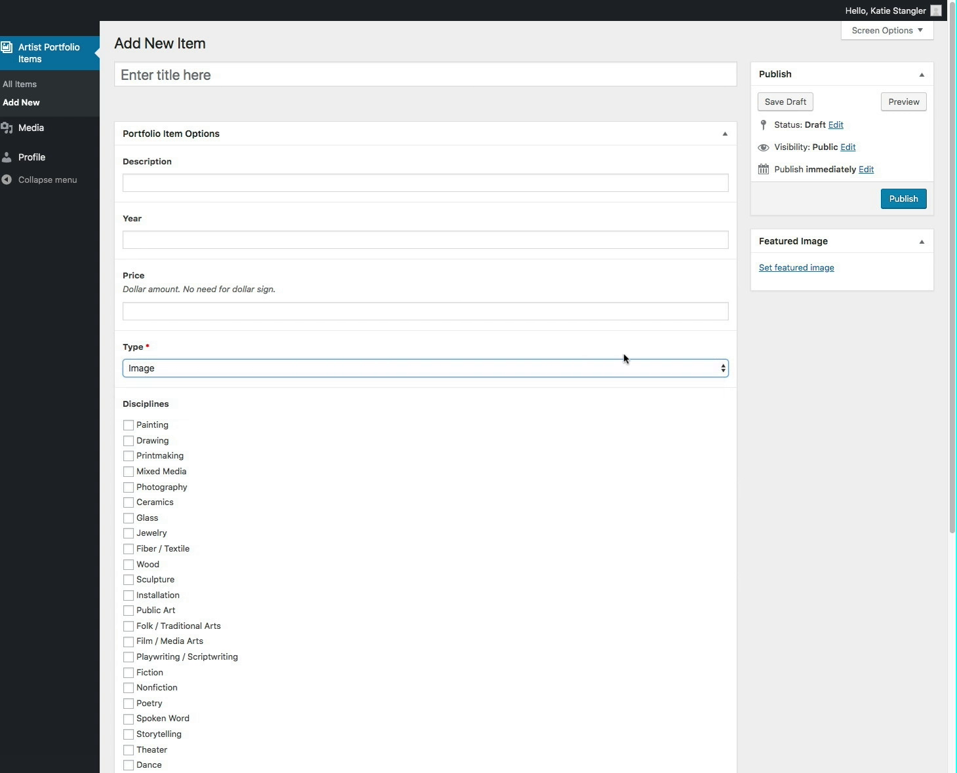
click(800, 270)
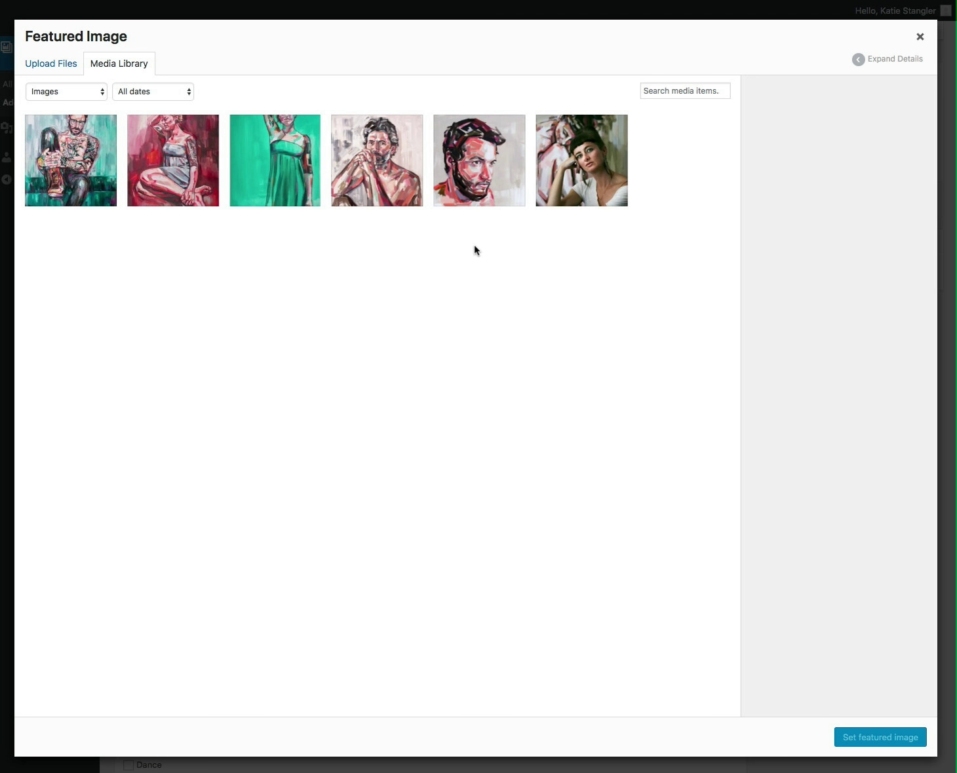
click(45, 67)
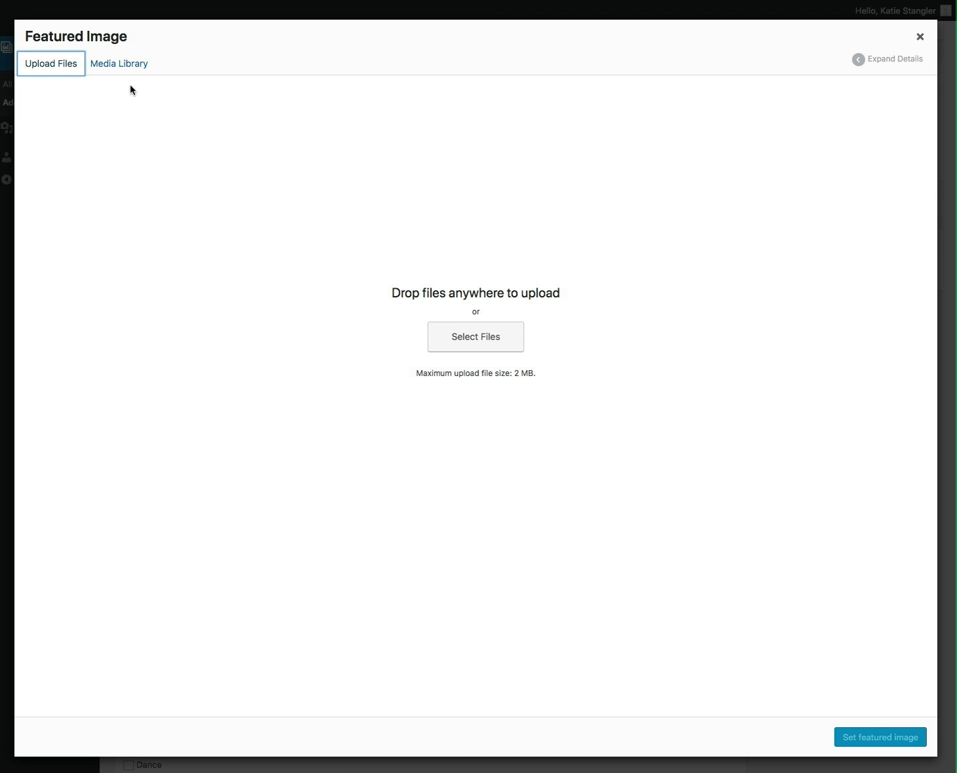
click(124, 65)
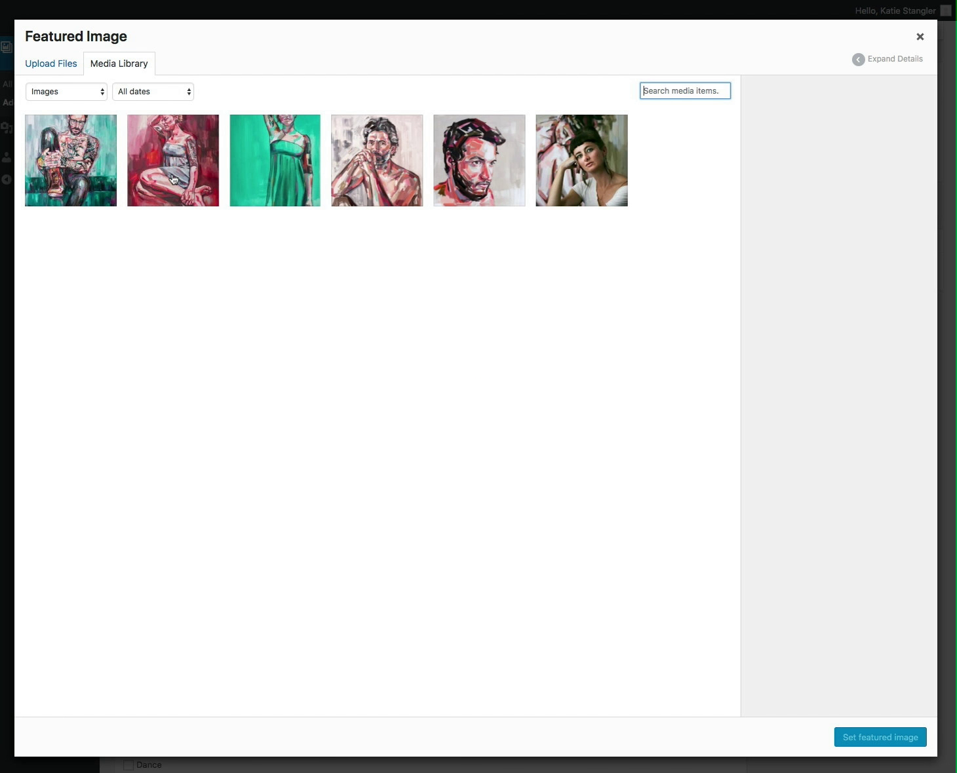
click(174, 179)
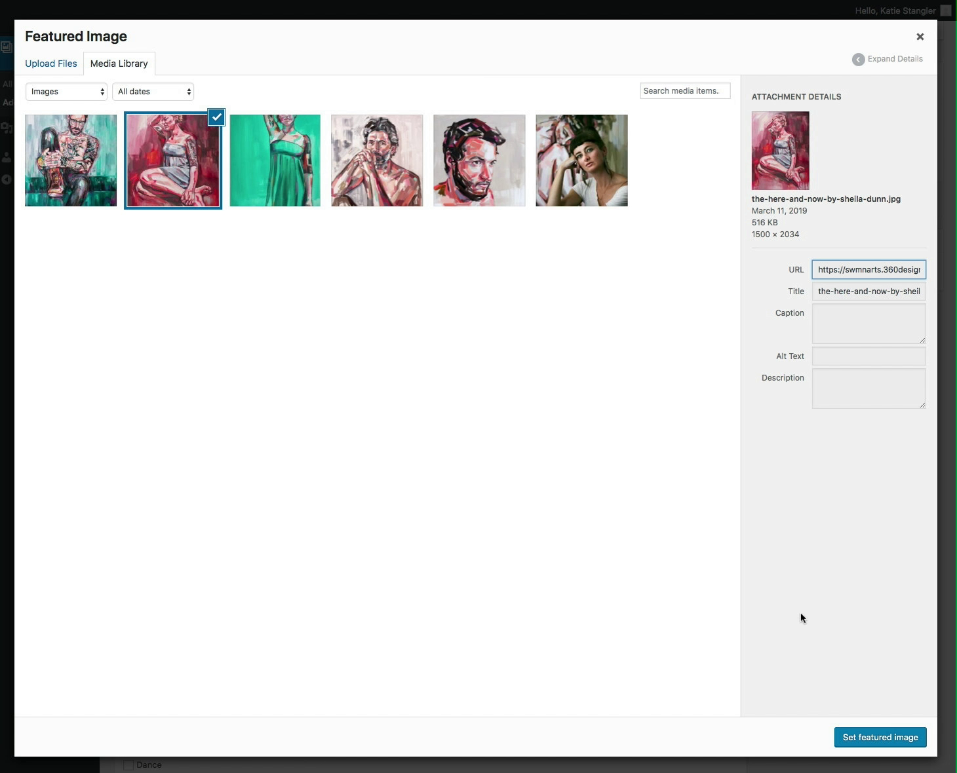
click(893, 740)
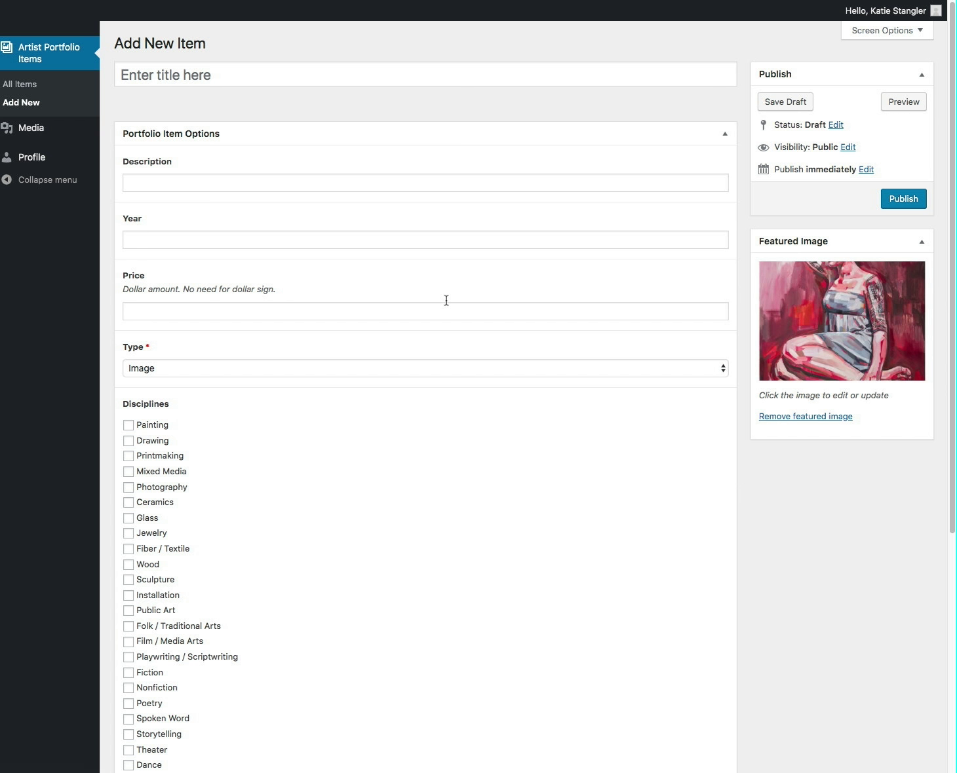
click(811, 417)
Set the new portfolio item's Type to Audio, revealing the required File field
click(183, 371)
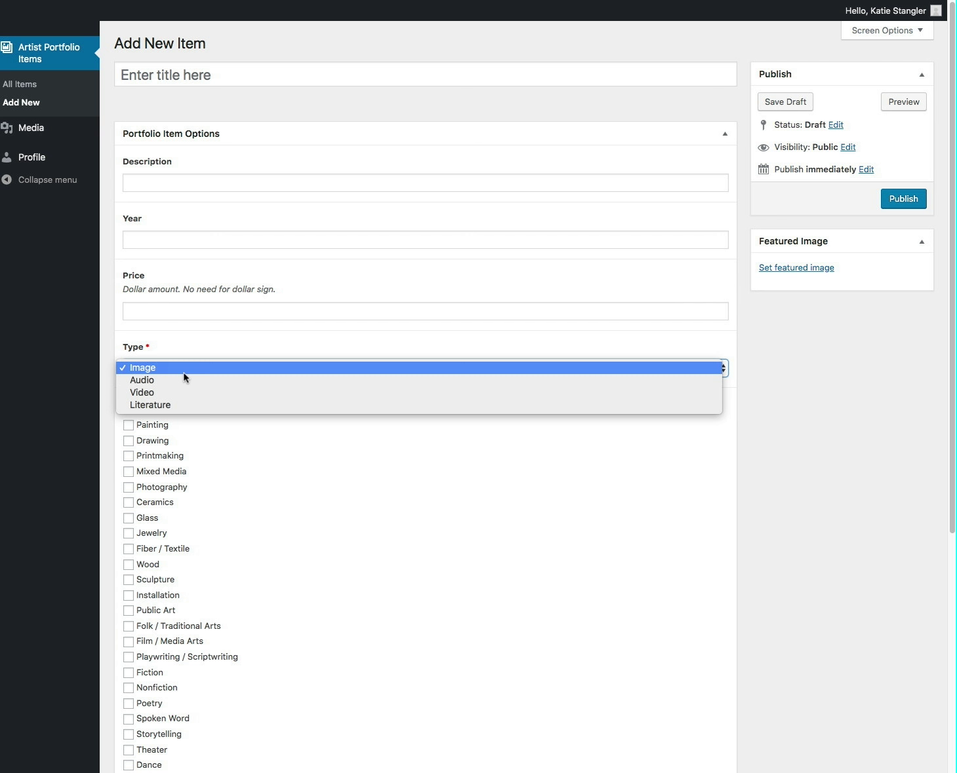
click(186, 380)
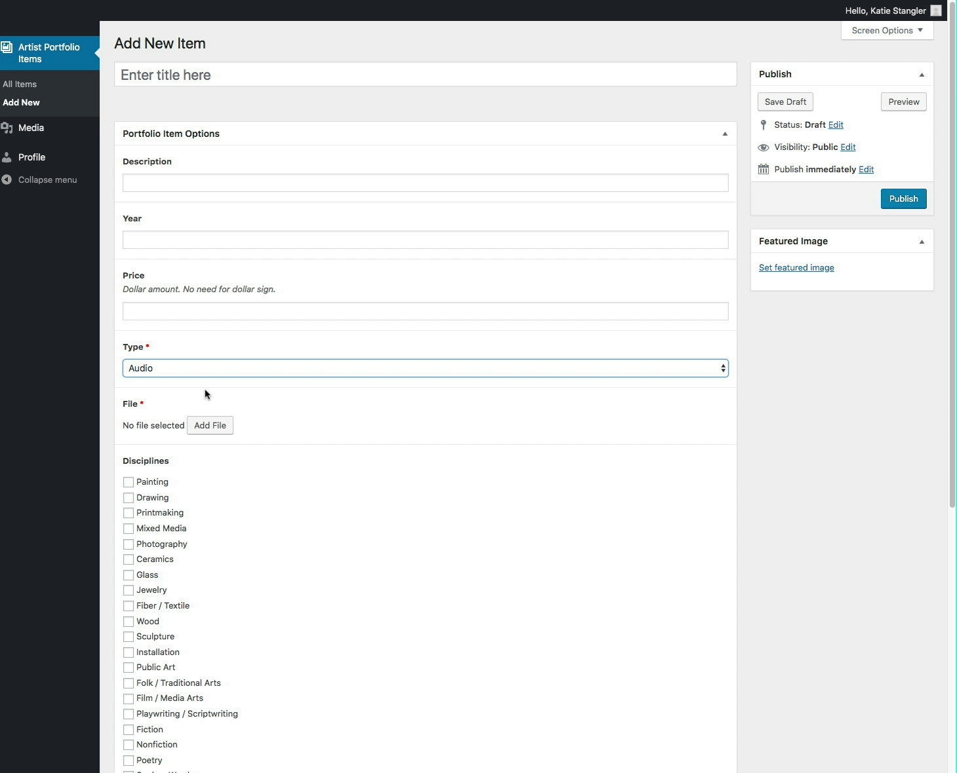
click(198, 370)
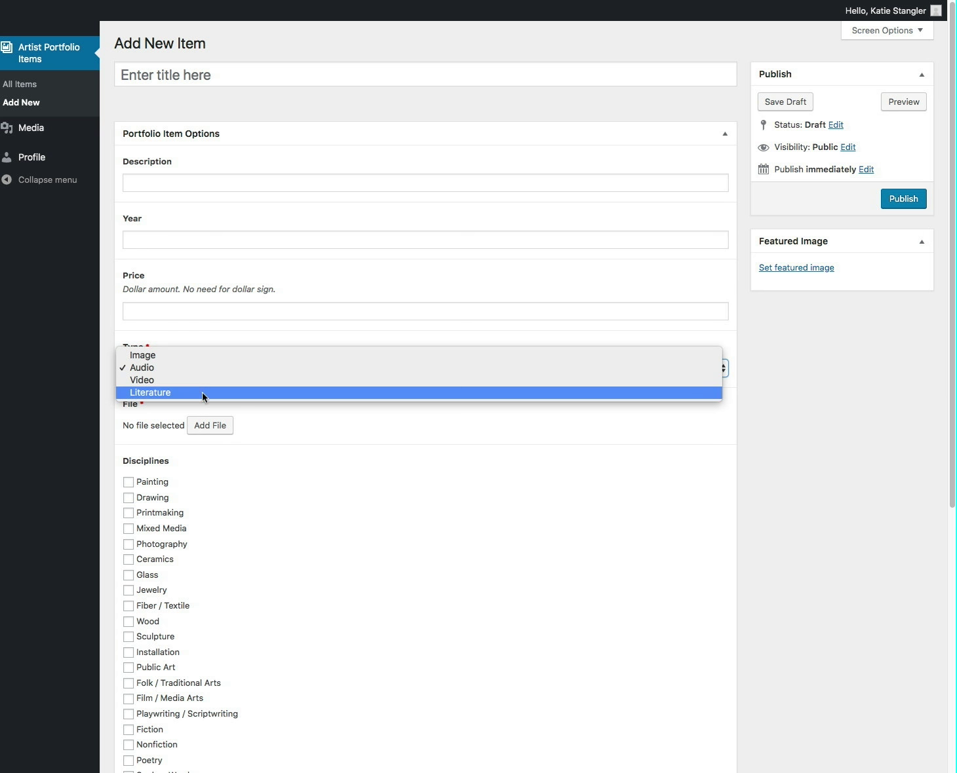
click(373, 417)
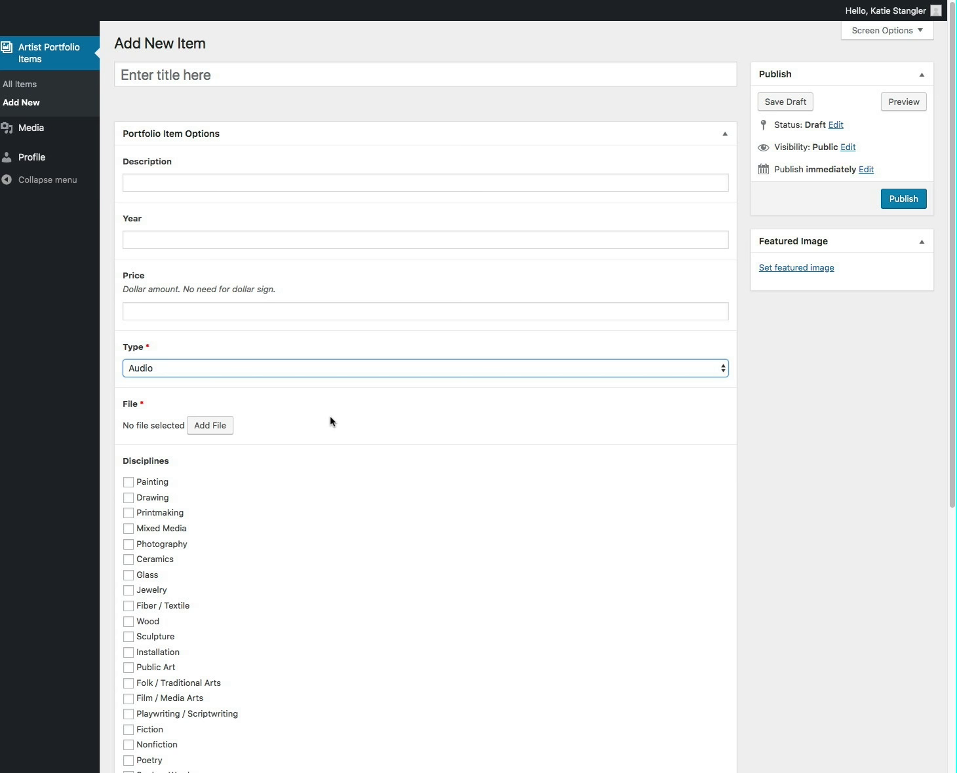
Scroll through the untitled Audio draft form and back to the top
scroll(332, 421, down, 2)
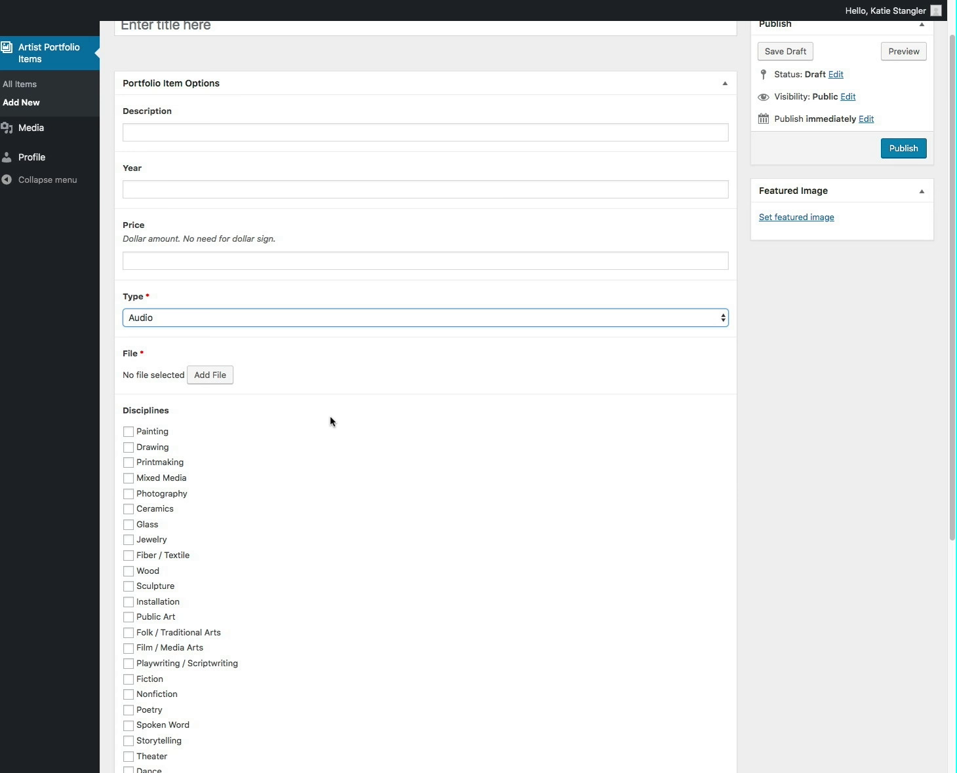
scroll(330, 414, down, 10)
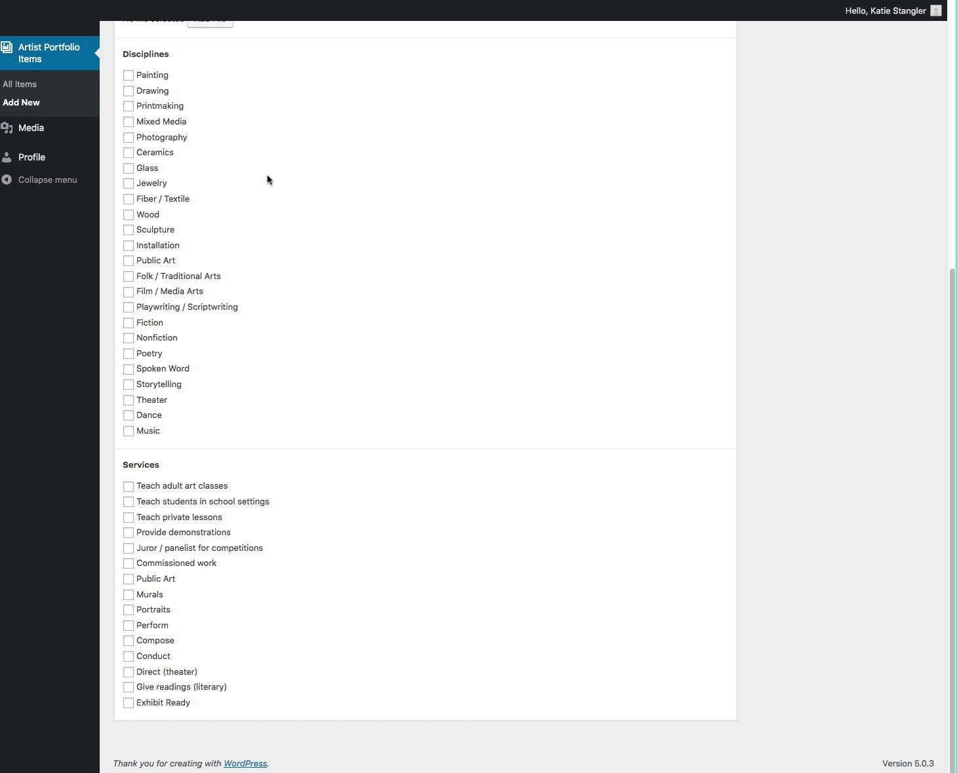
scroll(354, 210, up, 6)
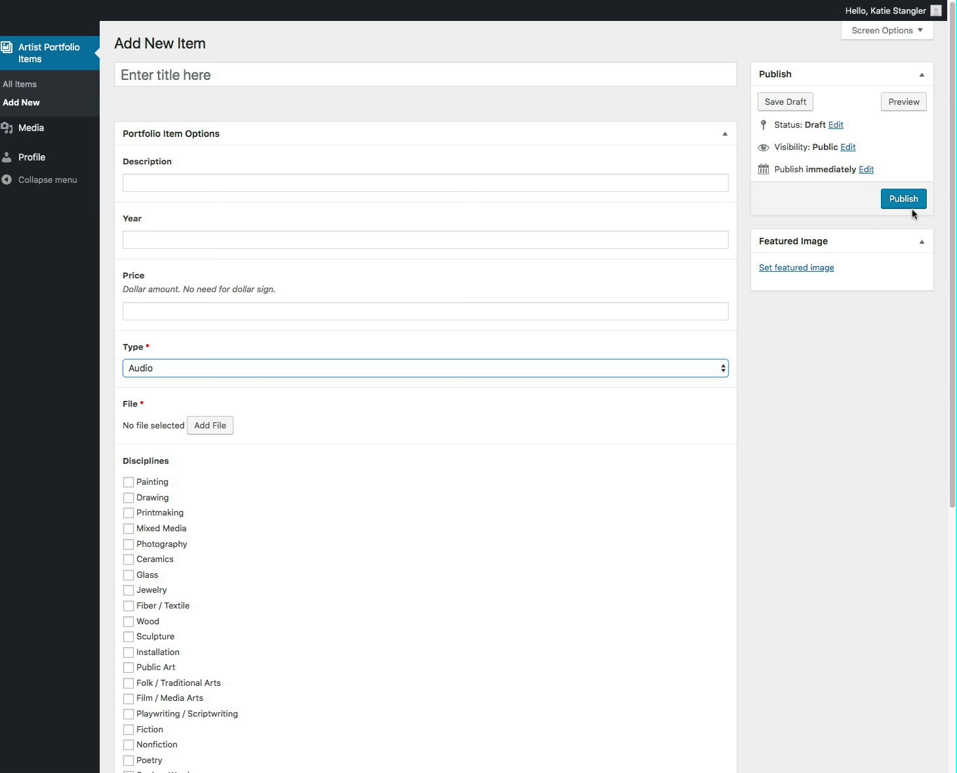
Discard the unsaved draft, view A Change of Time, then return to the items list
click(49, 53)
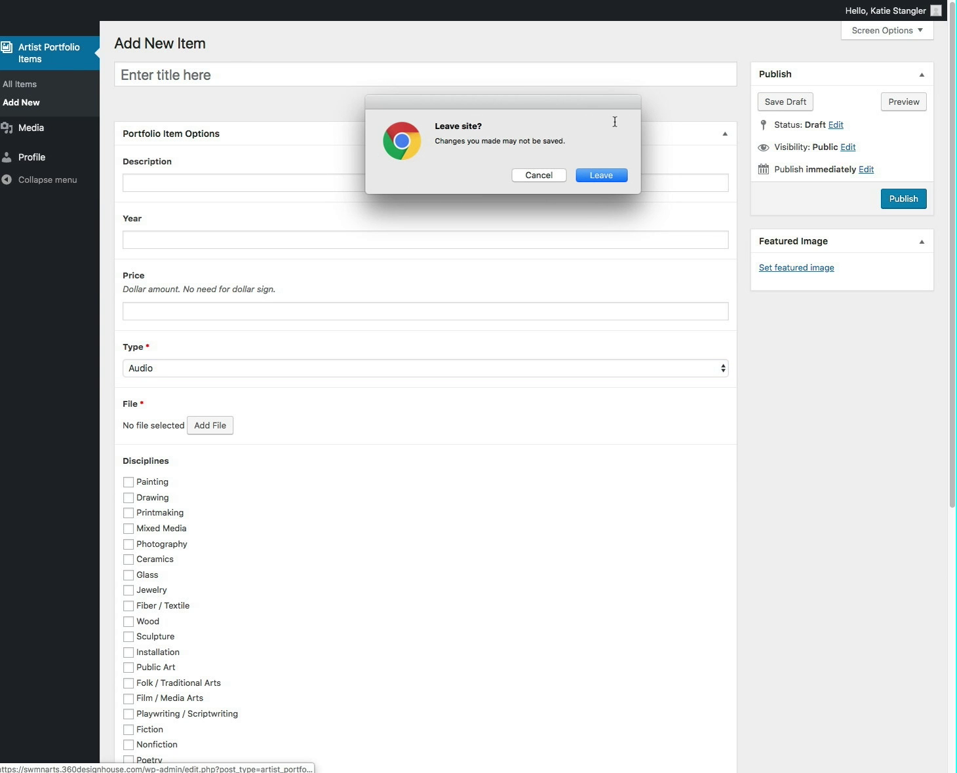
click(579, 175)
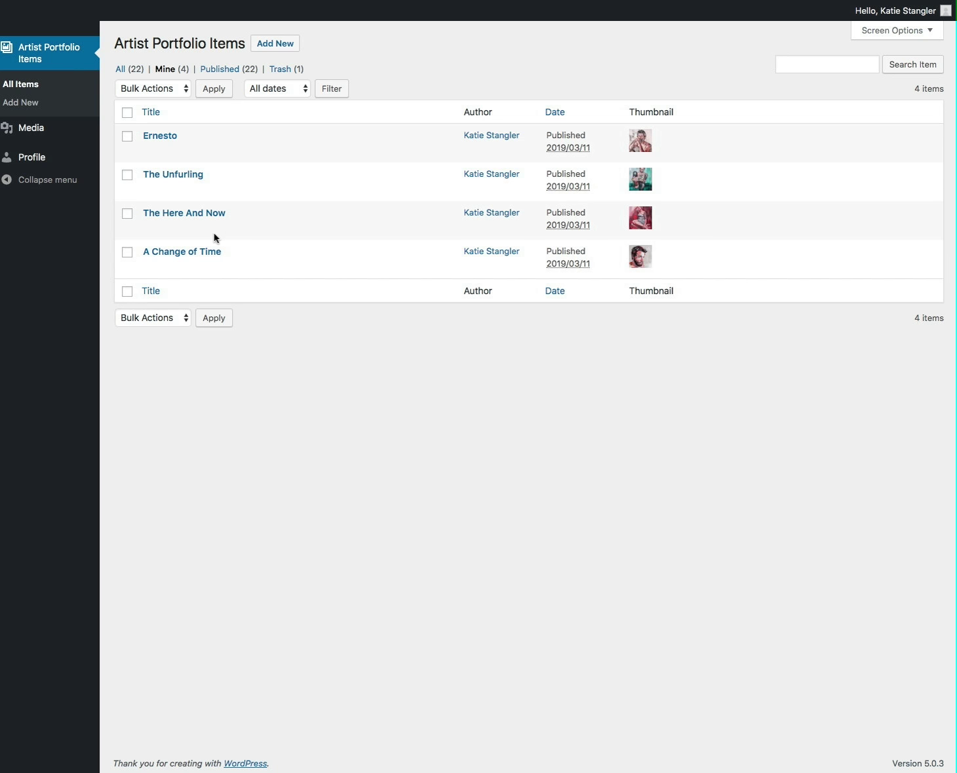
click(182, 253)
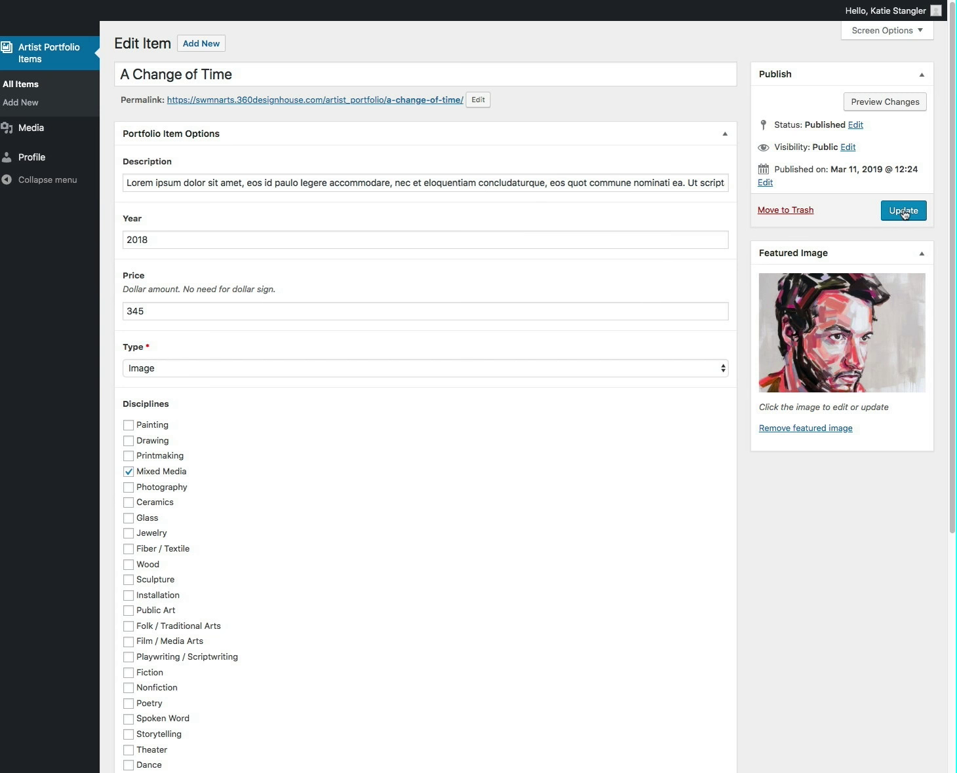
click(63, 49)
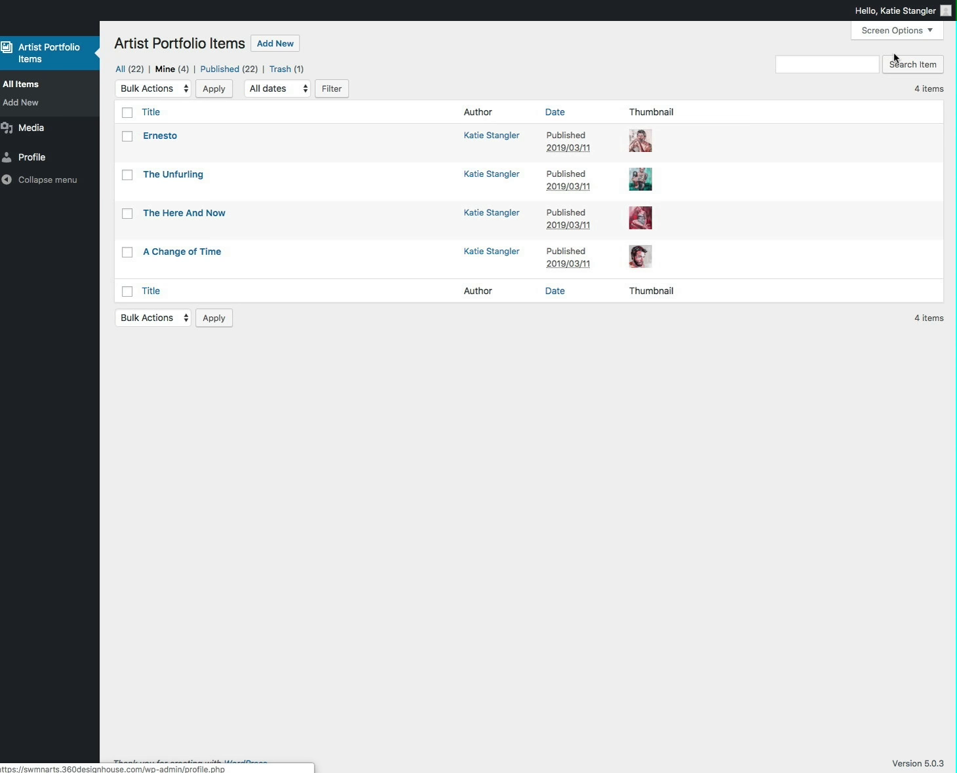
Log out of the artist account from the admin bar's Hello greeting menu
mouse_move(894, 17)
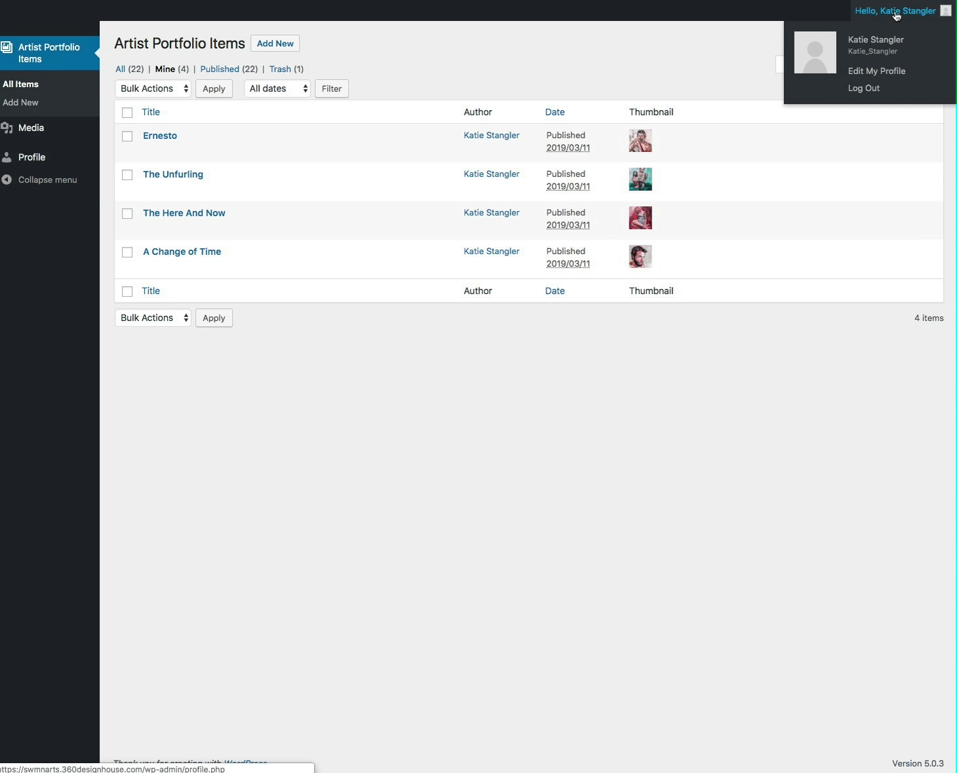
click(865, 93)
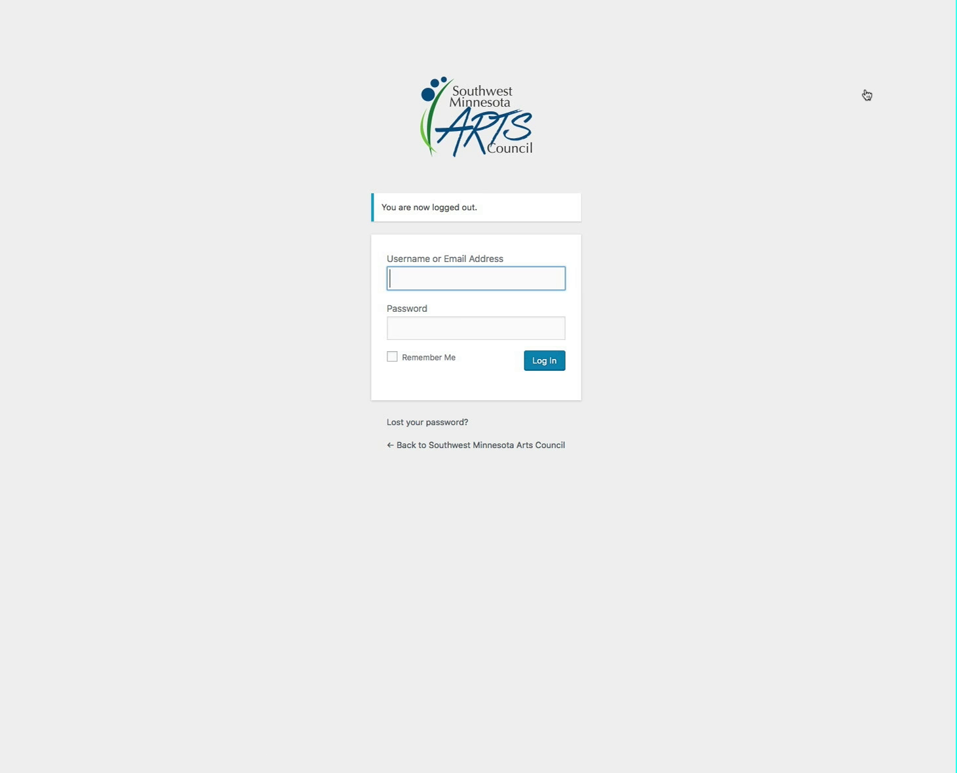